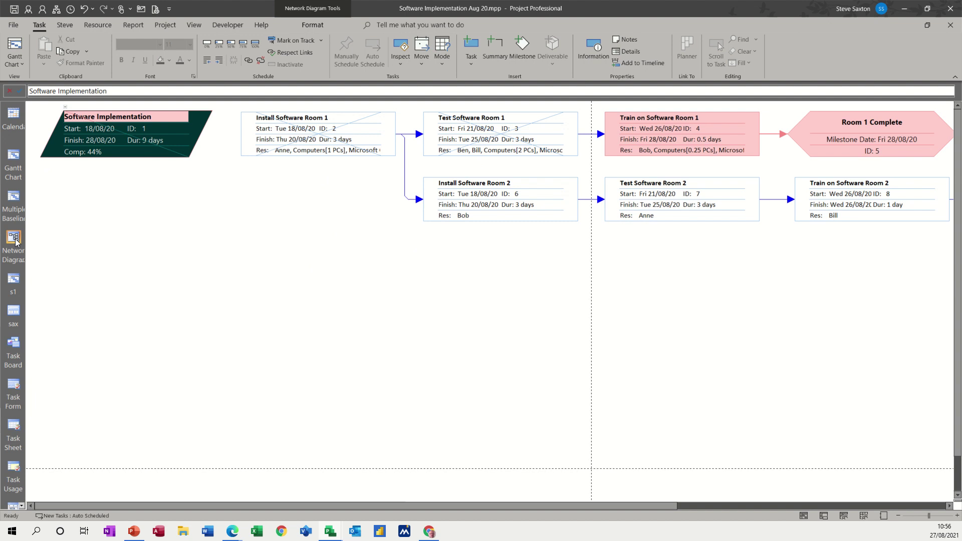
Hide the views side panel, then restore it
{"action": "right_click", "coordinate": [15, 242]}
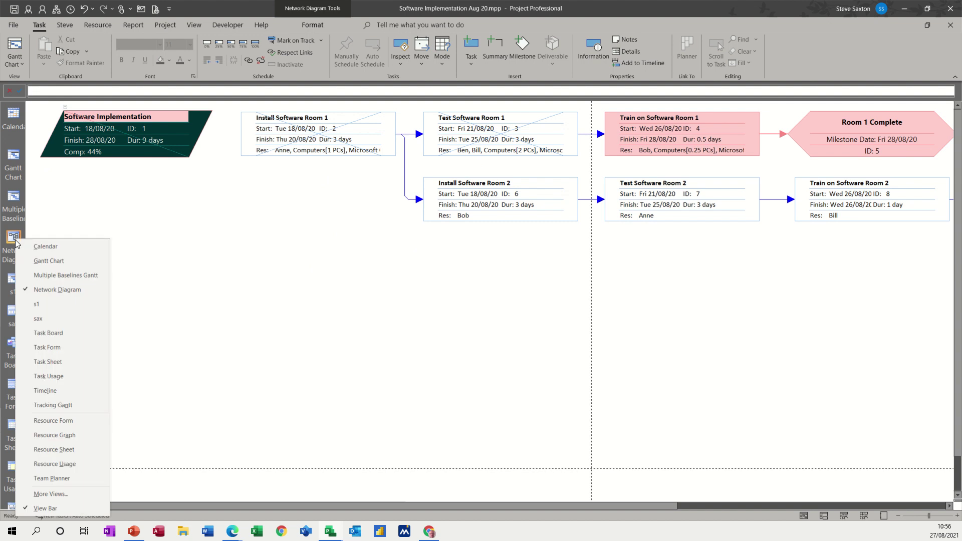
{"action": "left_click", "coordinate": [42, 508]}
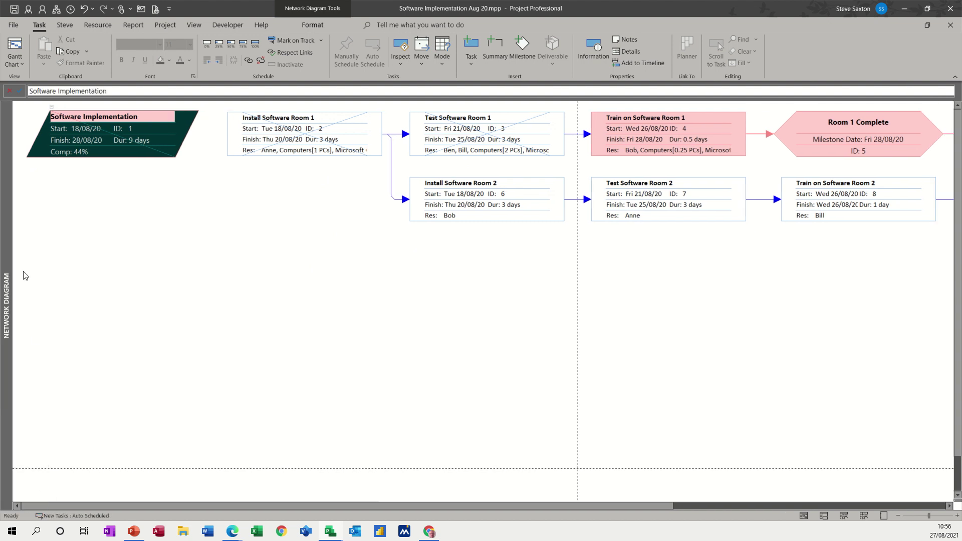
{"action": "right_click", "coordinate": [7, 225]}
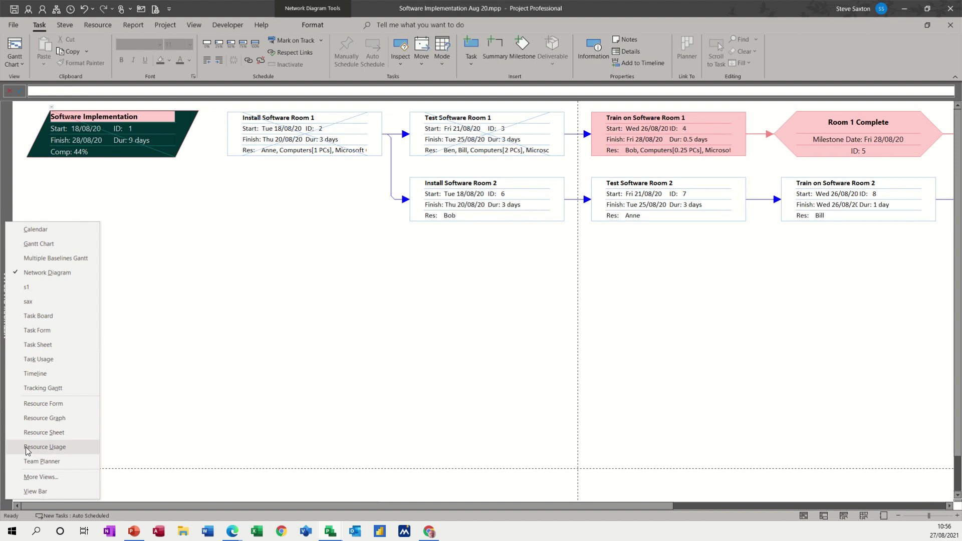
{"action": "left_click", "coordinate": [32, 492]}
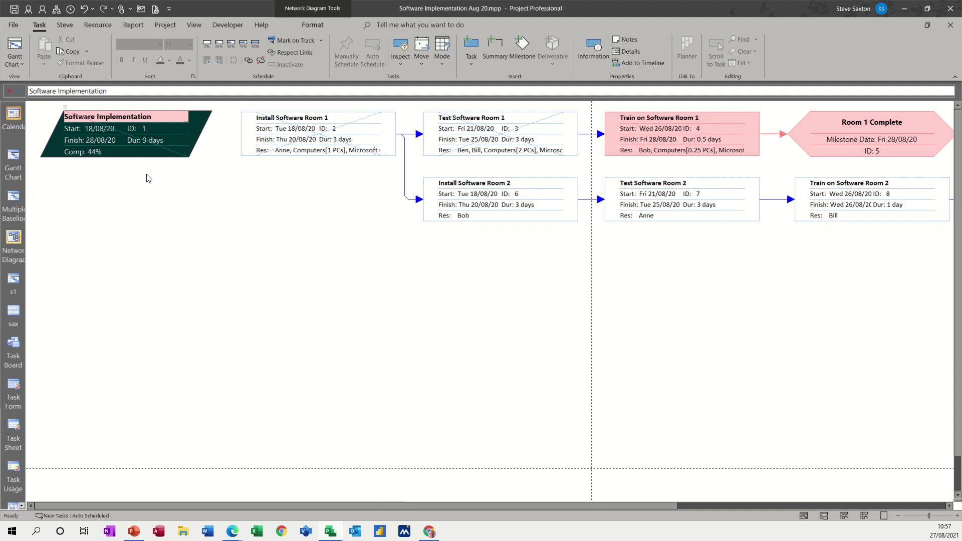
Switch to Gantt Chart and back to Network Diagram, then collapse and re-expand the summary task
{"action": "left_click", "coordinate": [13, 241]}
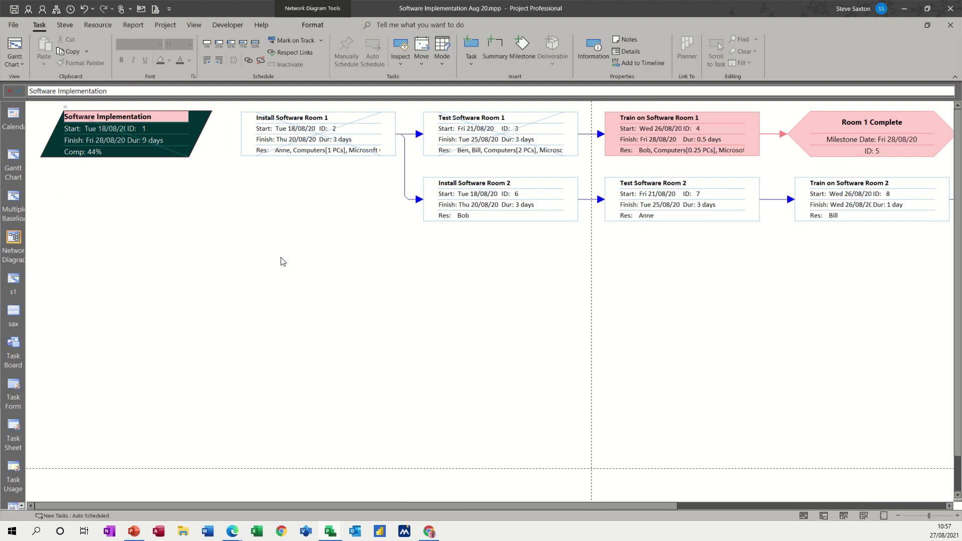
{"action": "left_click", "coordinate": [13, 161]}
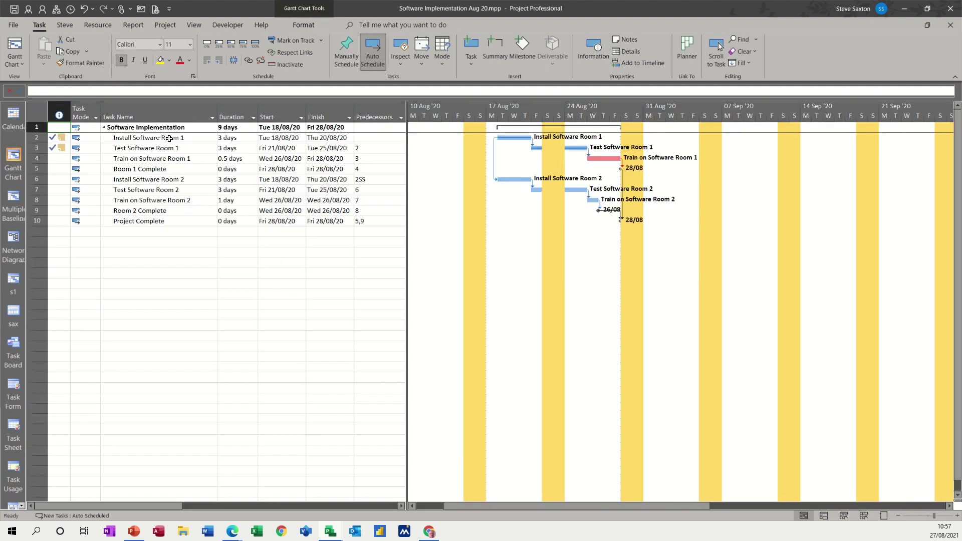
{"action": "left_click", "coordinate": [14, 241]}
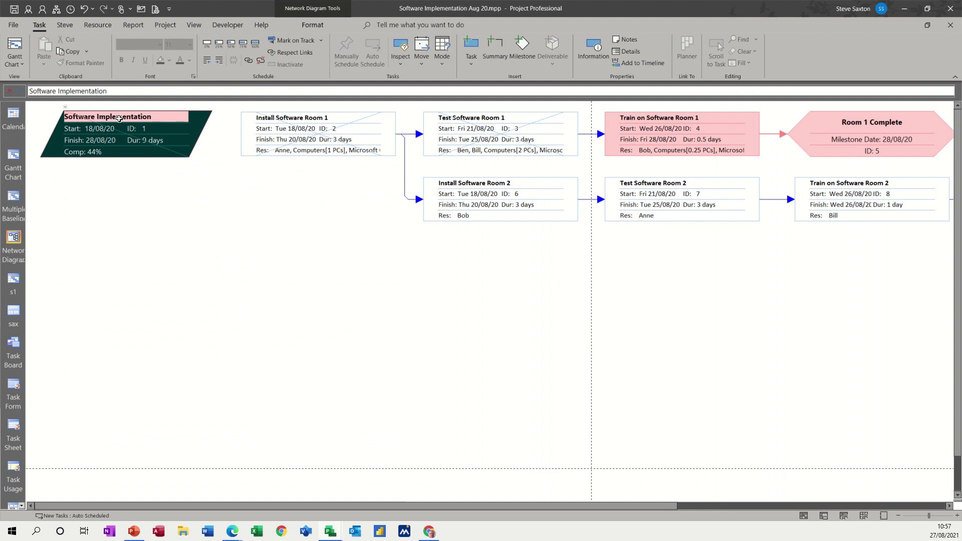
{"action": "left_click", "coordinate": [65, 109]}
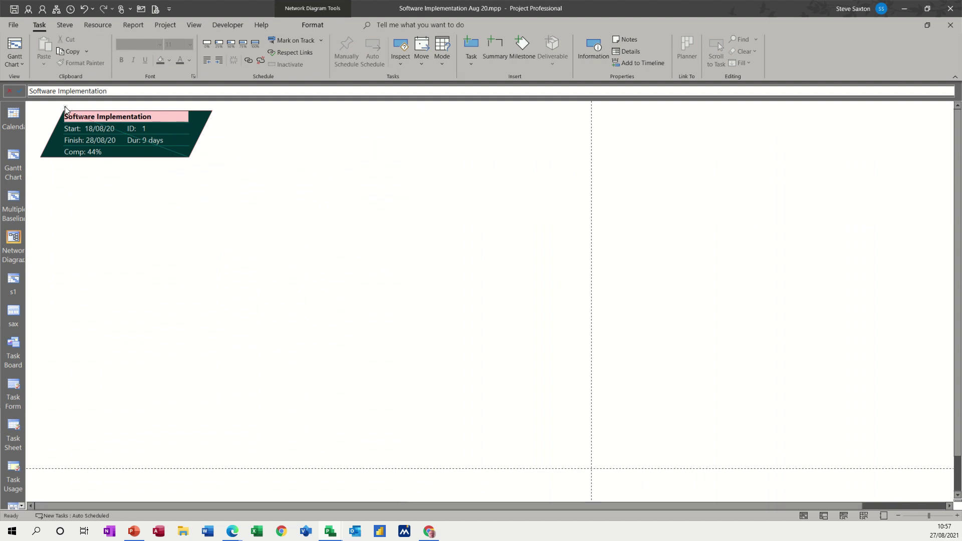
{"action": "left_click", "coordinate": [66, 110]}
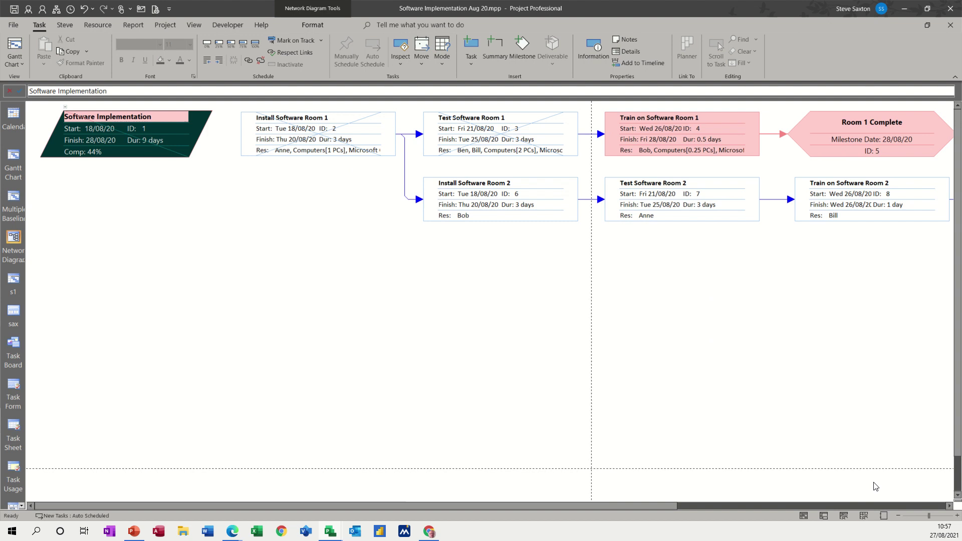
Zoom the network diagram out two steps and back in two steps
{"action": "left_click", "coordinate": [898, 515]}
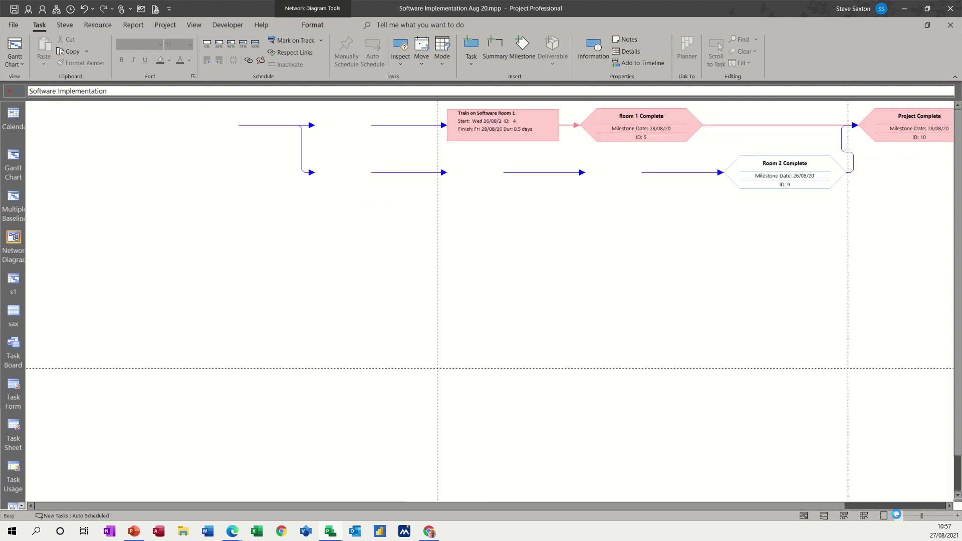
{"action": "left_click", "coordinate": [899, 516]}
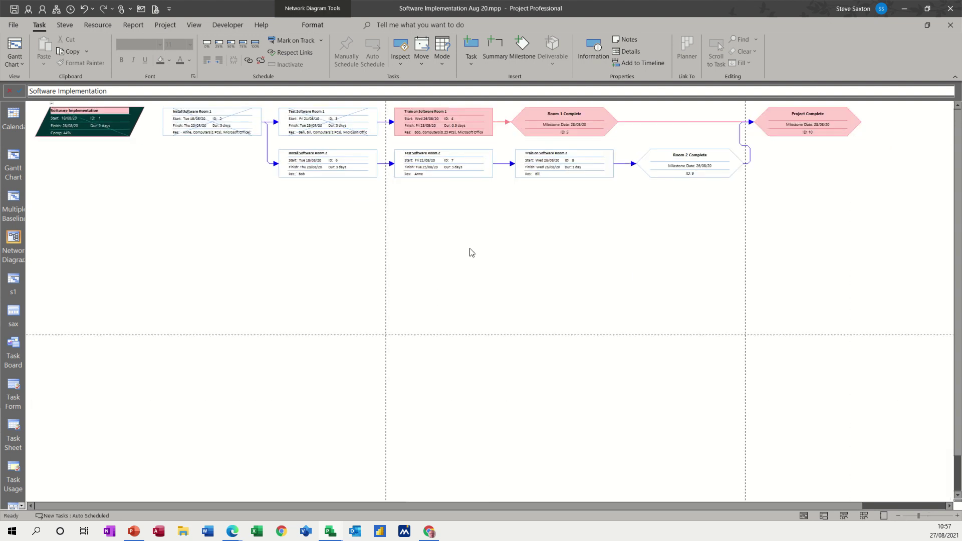
{"action": "left_click", "coordinate": [957, 516]}
{"action": "left_click", "coordinate": [958, 516]}
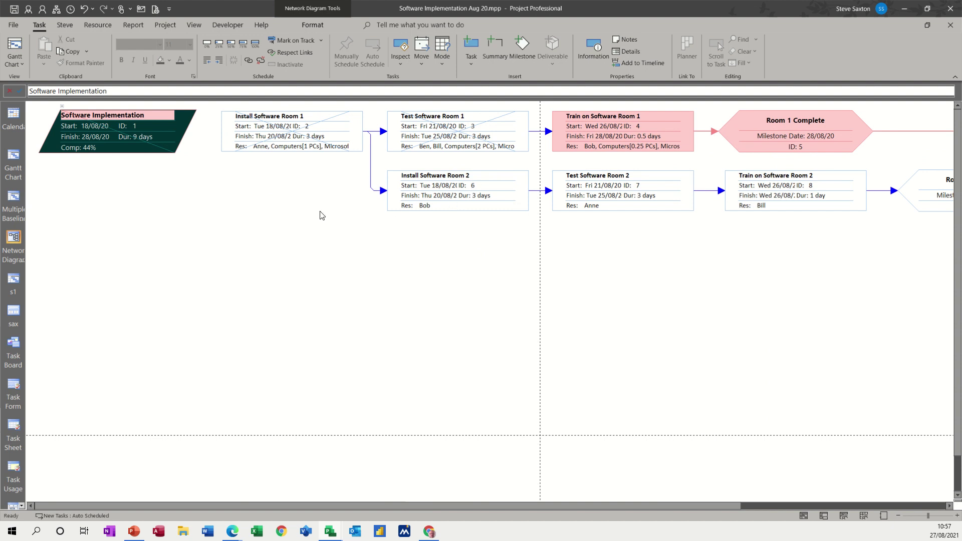
Open Box Styles, reposition the dialog and close it without changes
{"action": "double_click", "coordinate": [275, 214]}
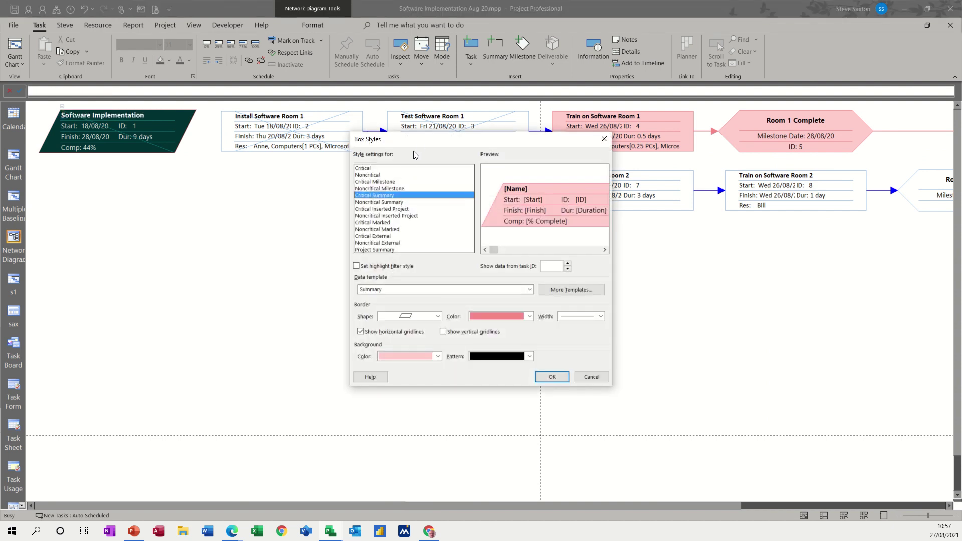
{"action": "left_click_drag", "start_coordinate": [345, 165], "coordinate": [327, 179]}
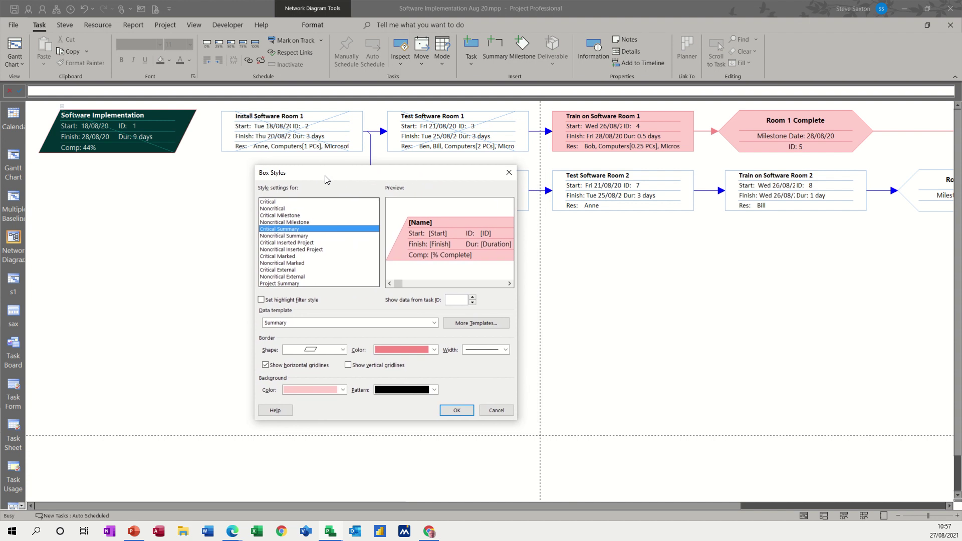
{"action": "left_click", "coordinate": [311, 26]}
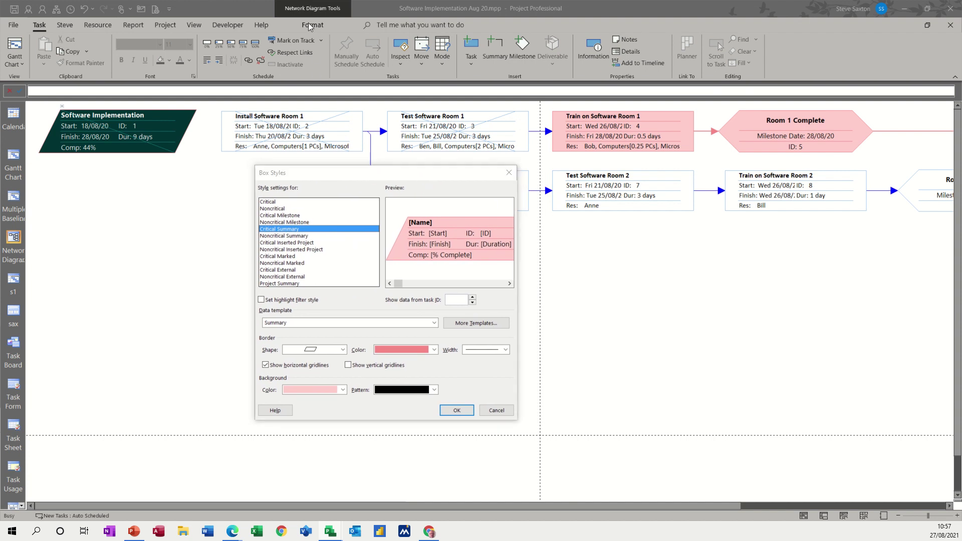
{"action": "left_click", "coordinate": [509, 172]}
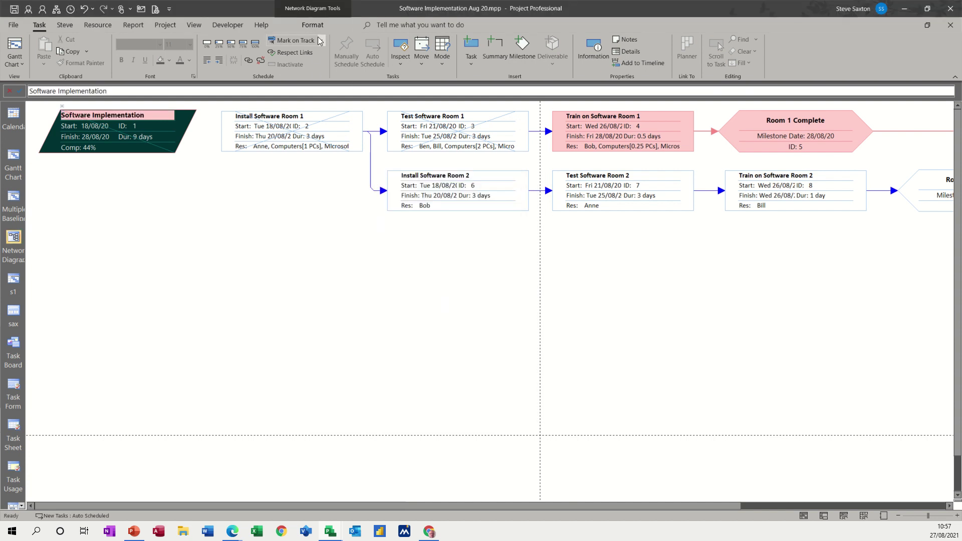
From the Format tab, open and close Format Box and Box Styles unchanged
{"action": "left_click", "coordinate": [313, 26]}
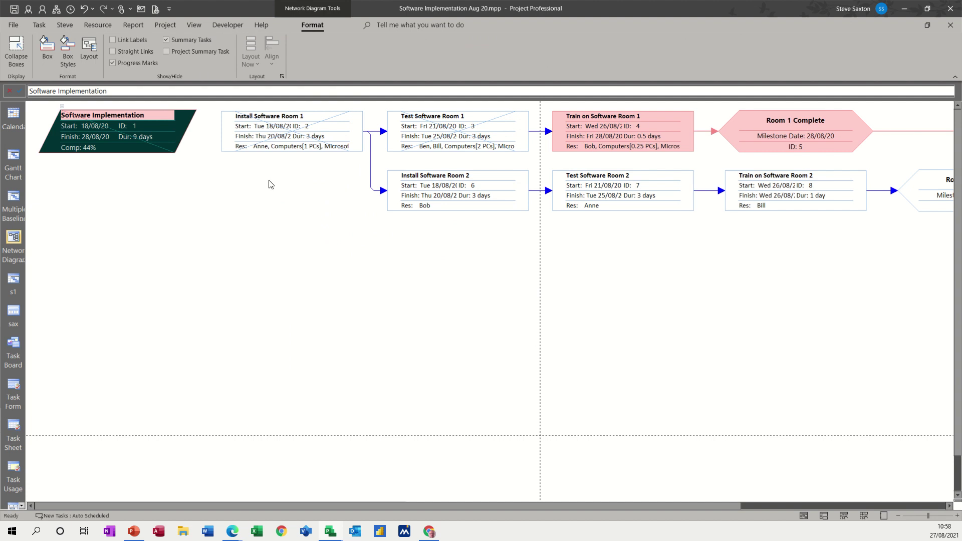
{"action": "left_click", "coordinate": [47, 47]}
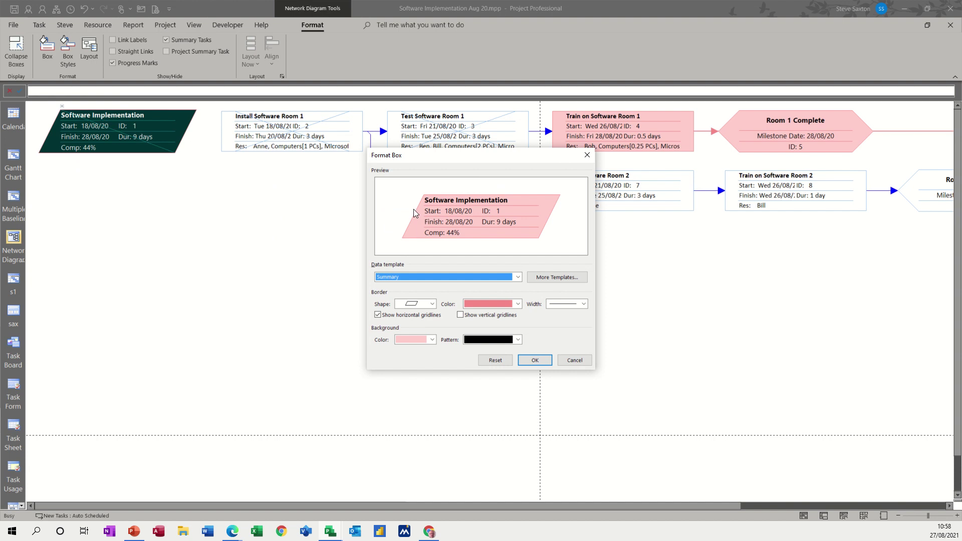
{"action": "left_click", "coordinate": [587, 155]}
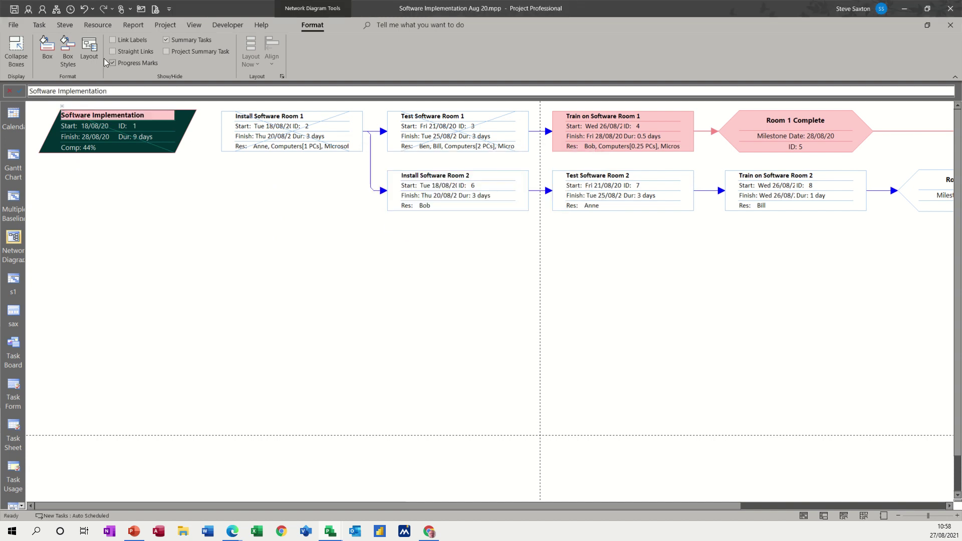
{"action": "left_click", "coordinate": [68, 50]}
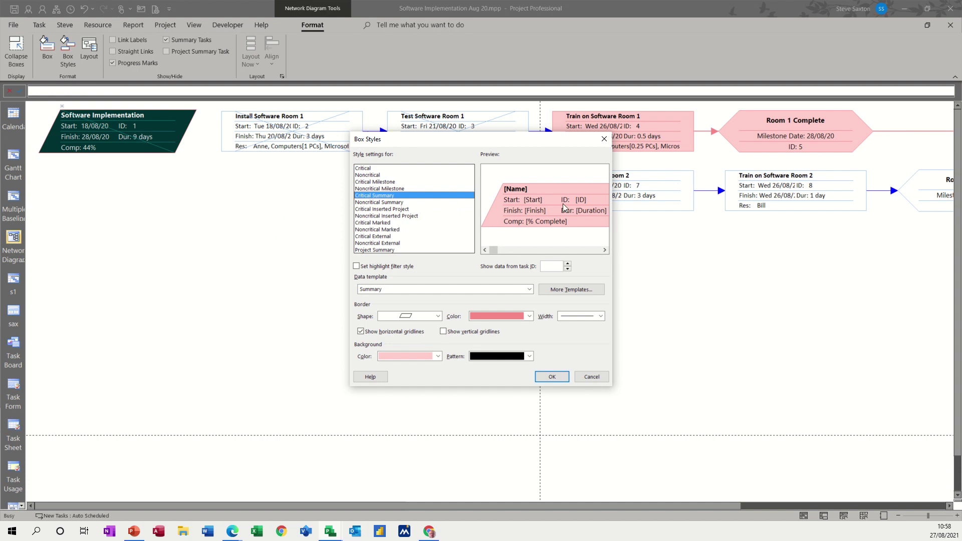
{"action": "left_click", "coordinate": [604, 139]}
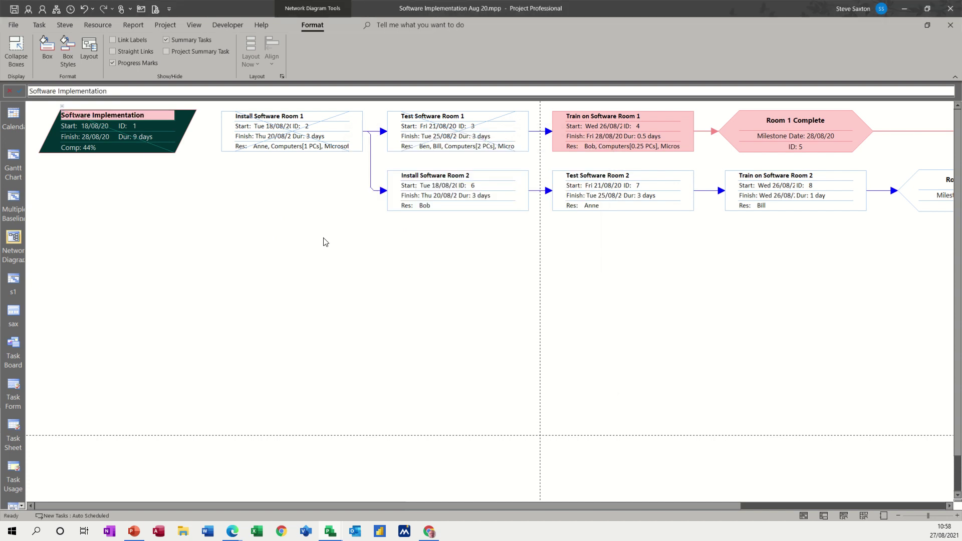
In Box Styles, review the Critical, Noncritical, milestone and Critical Summary styles
{"action": "double_click", "coordinate": [285, 240]}
{"action": "left_click_drag", "start_coordinate": [460, 148], "coordinate": [433, 188]}
{"action": "left_click", "coordinate": [344, 210]}
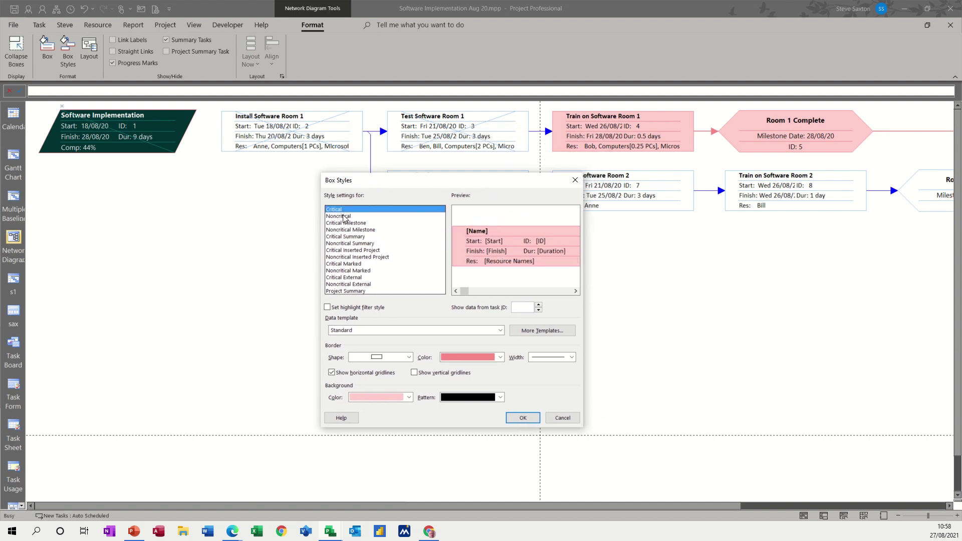
{"action": "left_click", "coordinate": [340, 216]}
{"action": "left_click", "coordinate": [344, 223]}
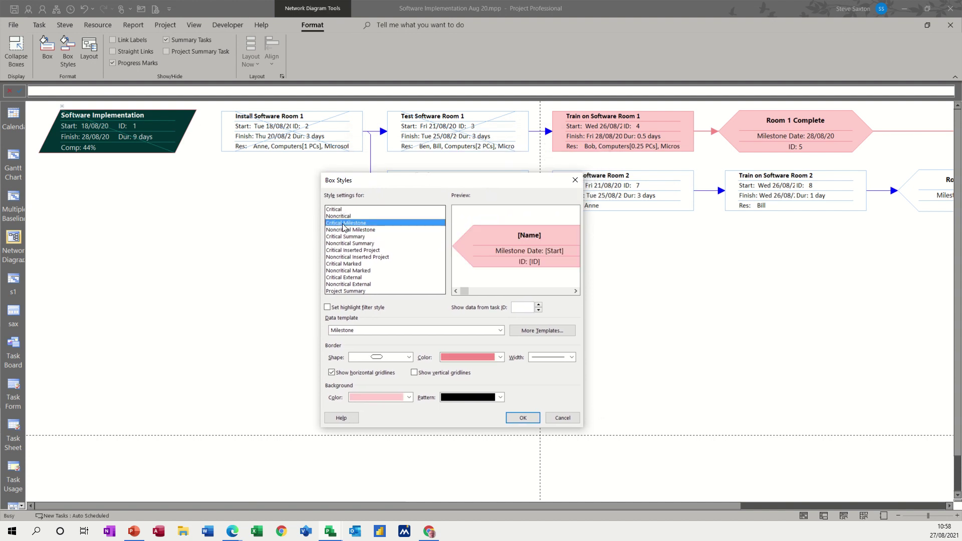
{"action": "left_click", "coordinate": [344, 230]}
{"action": "left_click", "coordinate": [344, 237]}
Recheck the styles and Shape list unchanged, ending on Critical Summary with the Summary template
{"action": "left_click", "coordinate": [343, 210]}
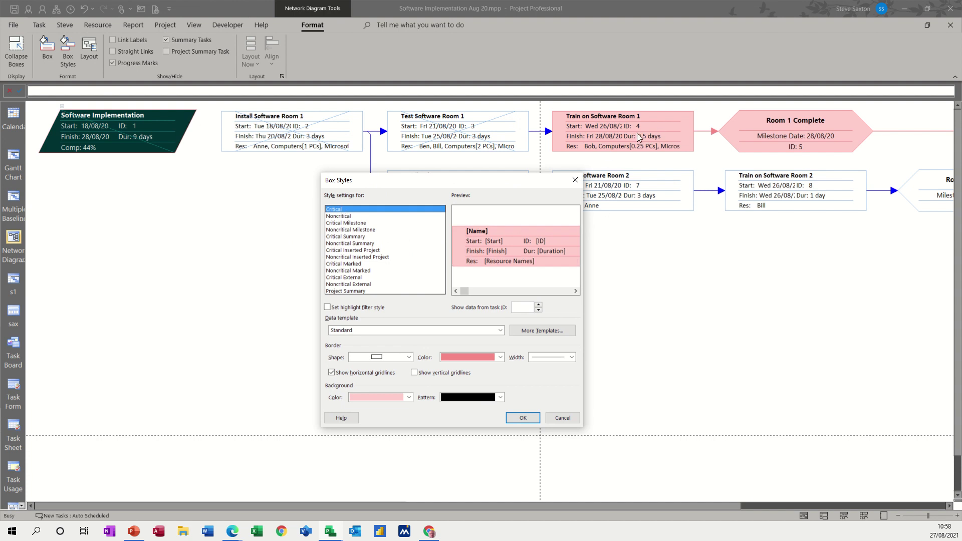
{"action": "left_click", "coordinate": [362, 223]}
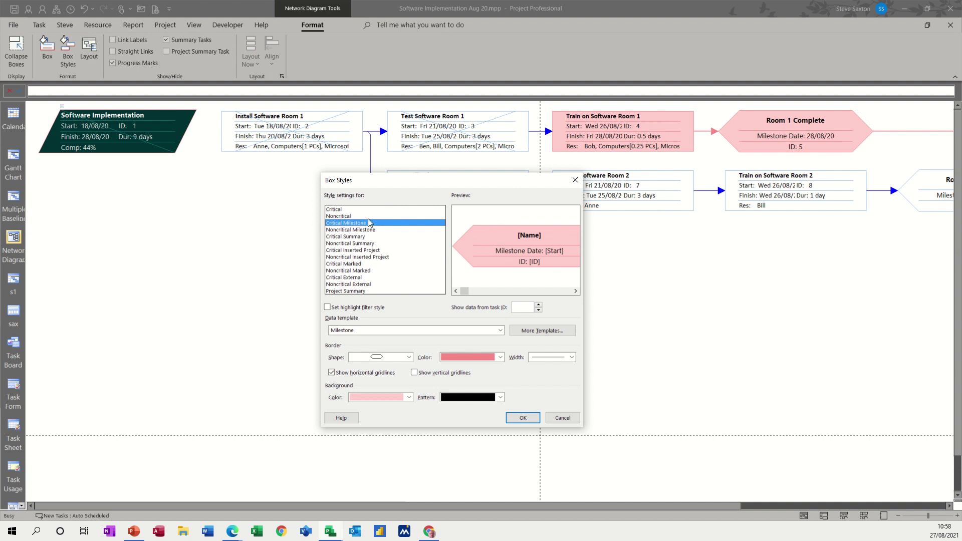
{"action": "left_click", "coordinate": [355, 237]}
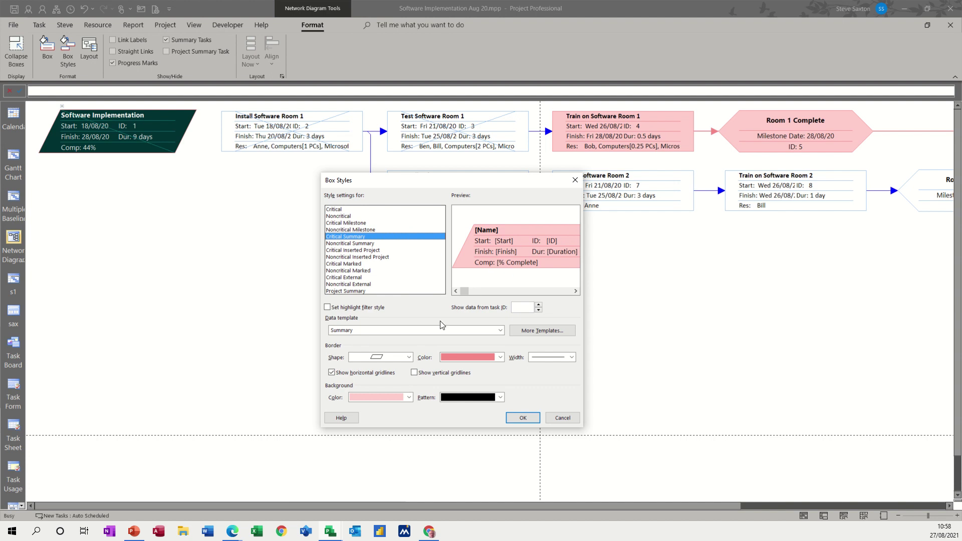
{"action": "left_click", "coordinate": [409, 357]}
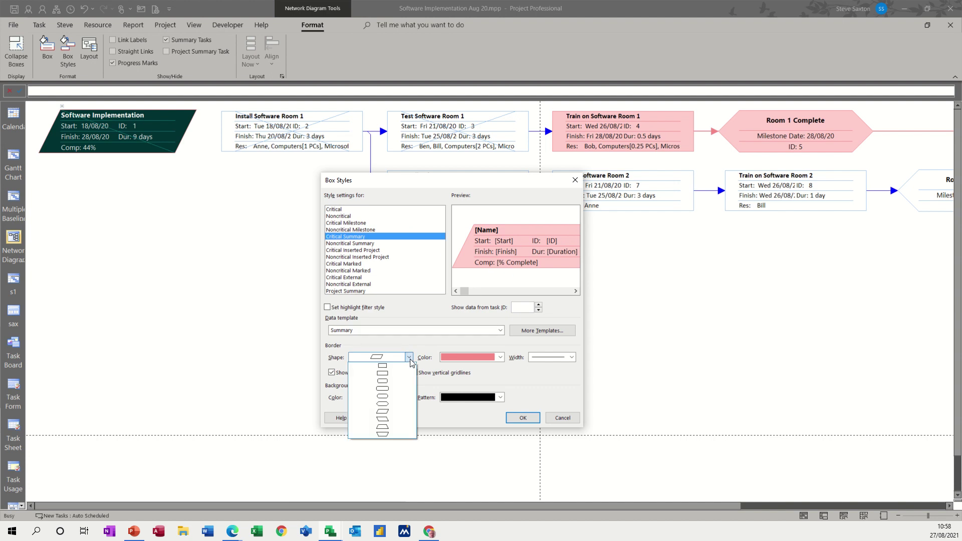
{"action": "left_click", "coordinate": [410, 362]}
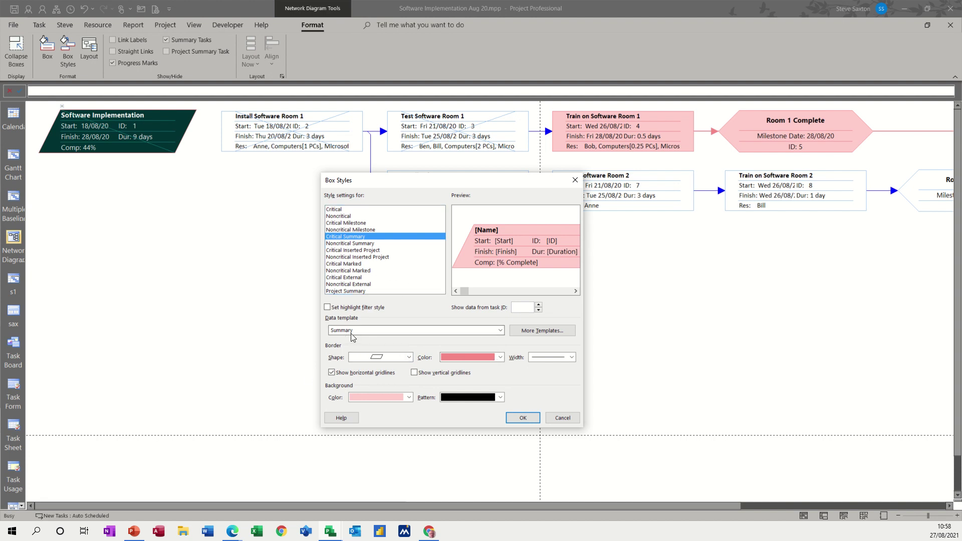
{"action": "left_click", "coordinate": [350, 210]}
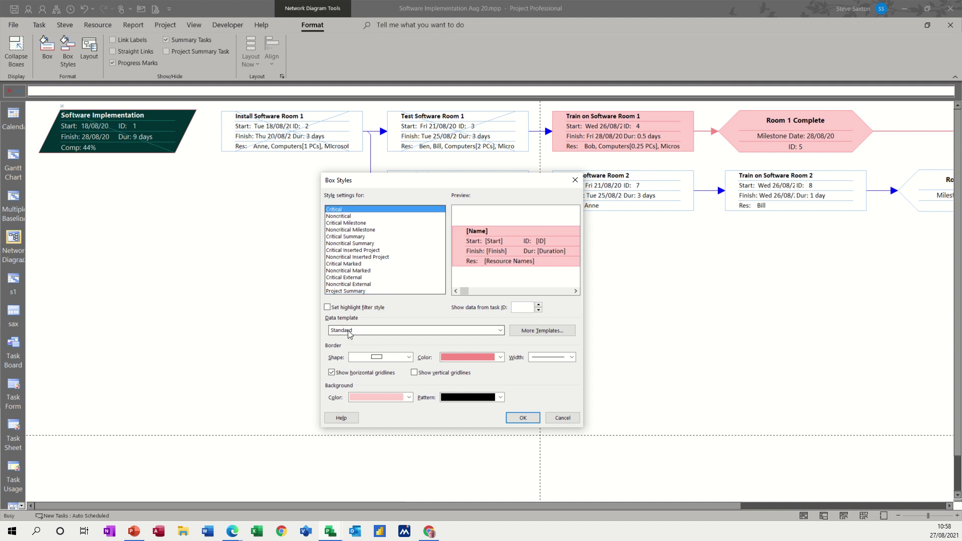
{"action": "left_click", "coordinate": [349, 217]}
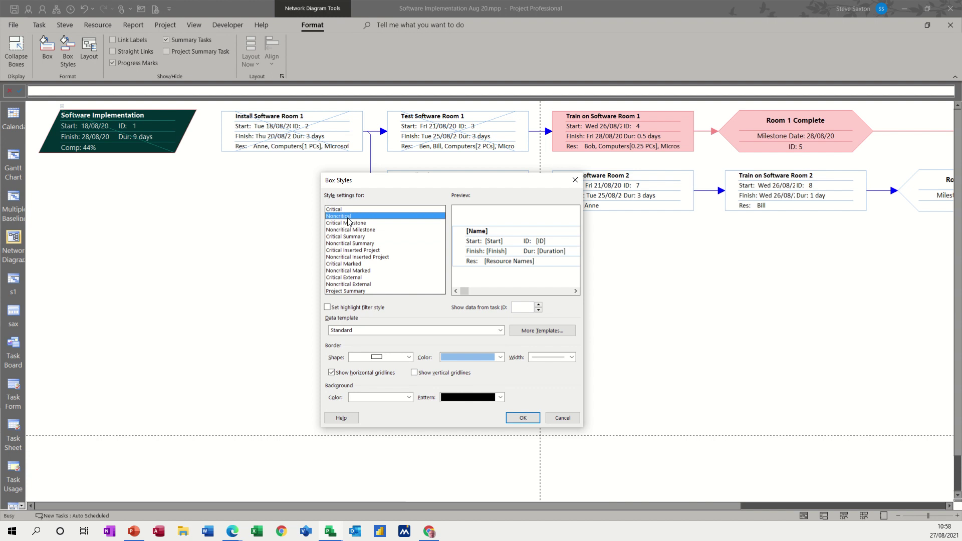
{"action": "left_click", "coordinate": [357, 236]}
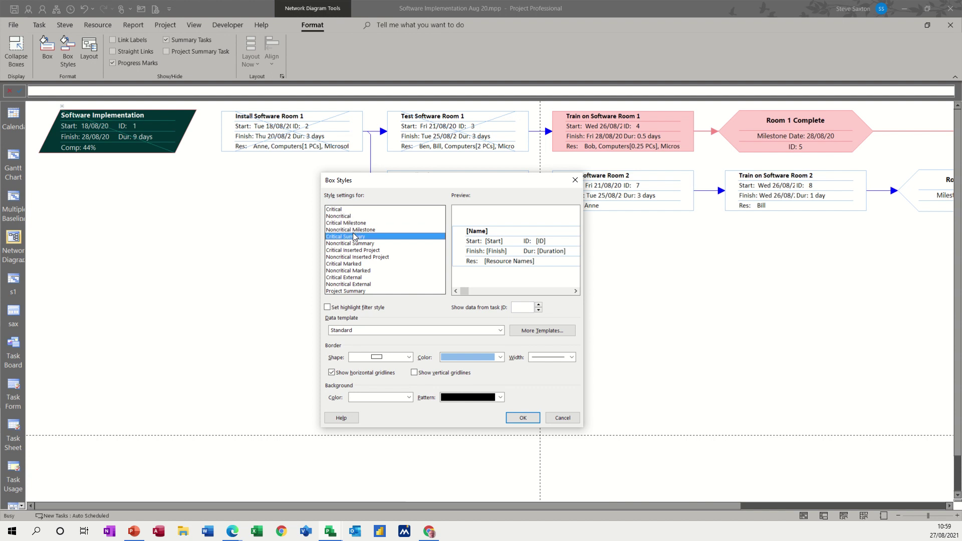
Switch the summary box style to the Cost data template and apply it
{"action": "left_click", "coordinate": [373, 335]}
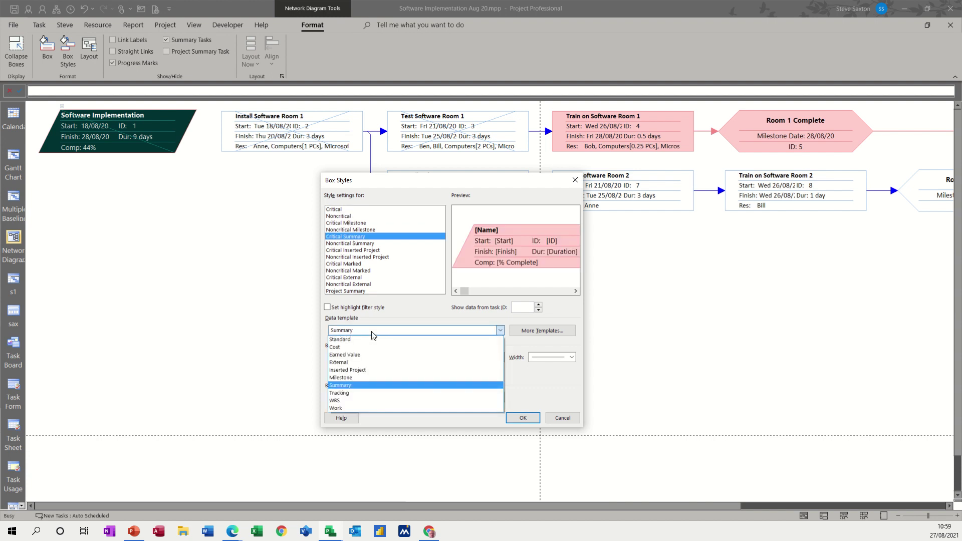
{"action": "left_click", "coordinate": [350, 349]}
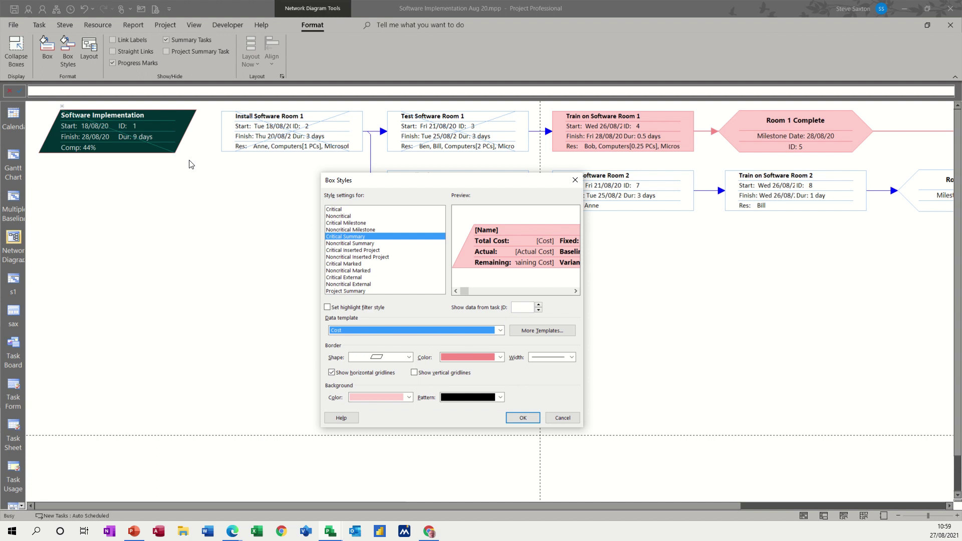
{"action": "left_click", "coordinate": [520, 420]}
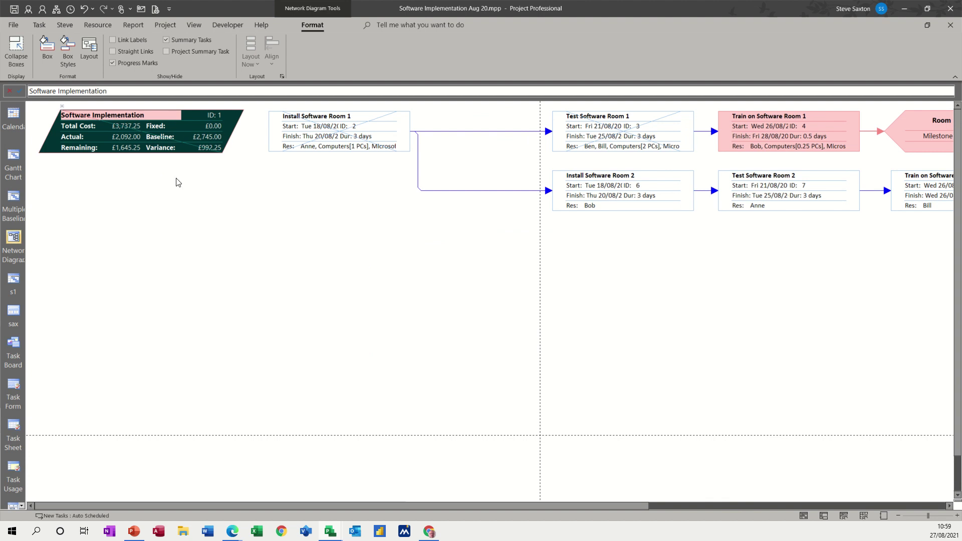
Set the summary box style back to the Summary data template
{"action": "double_click", "coordinate": [342, 244]}
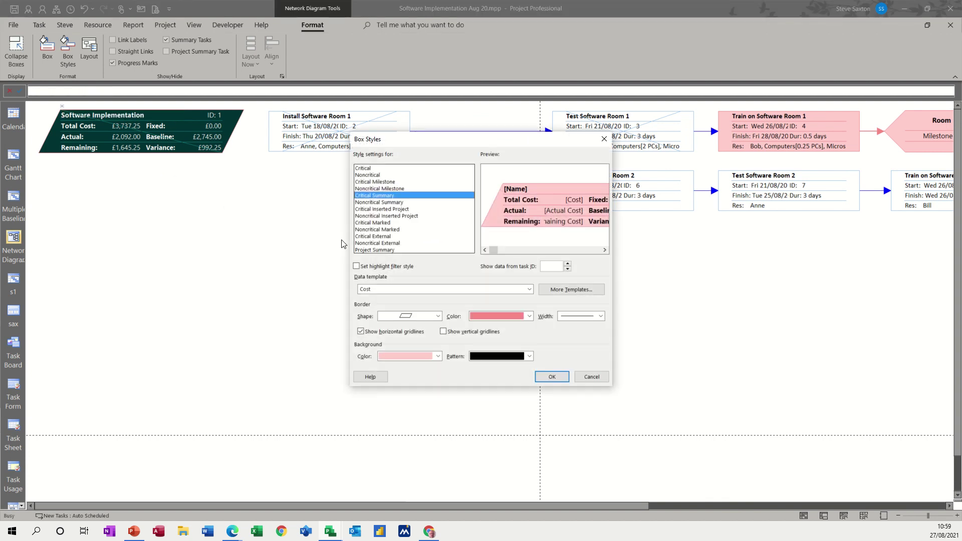
{"action": "left_click", "coordinate": [458, 291]}
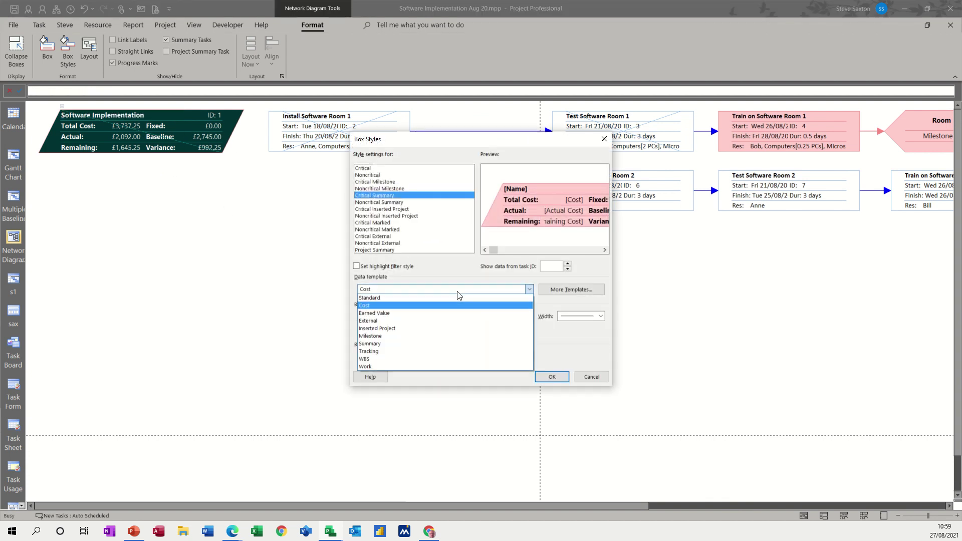
{"action": "left_click", "coordinate": [400, 343]}
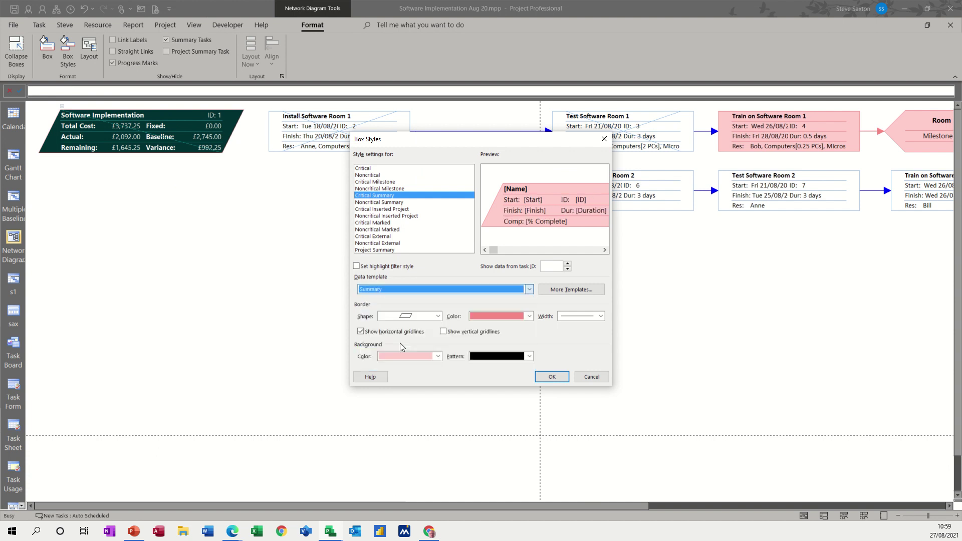
{"action": "left_click", "coordinate": [552, 376]}
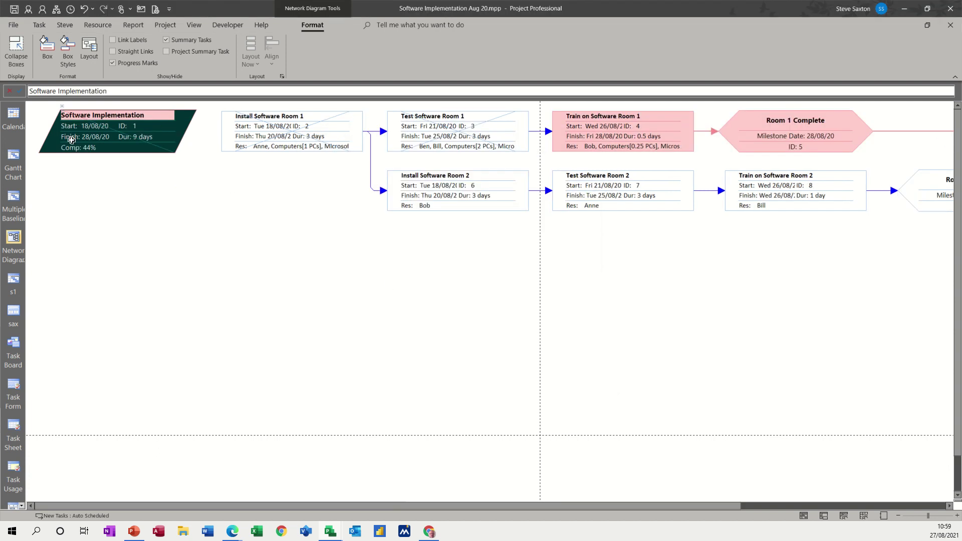
For the Critical style, create a new data template named 'steve' and set its cell layout to 4 rows
{"action": "double_click", "coordinate": [338, 254]}
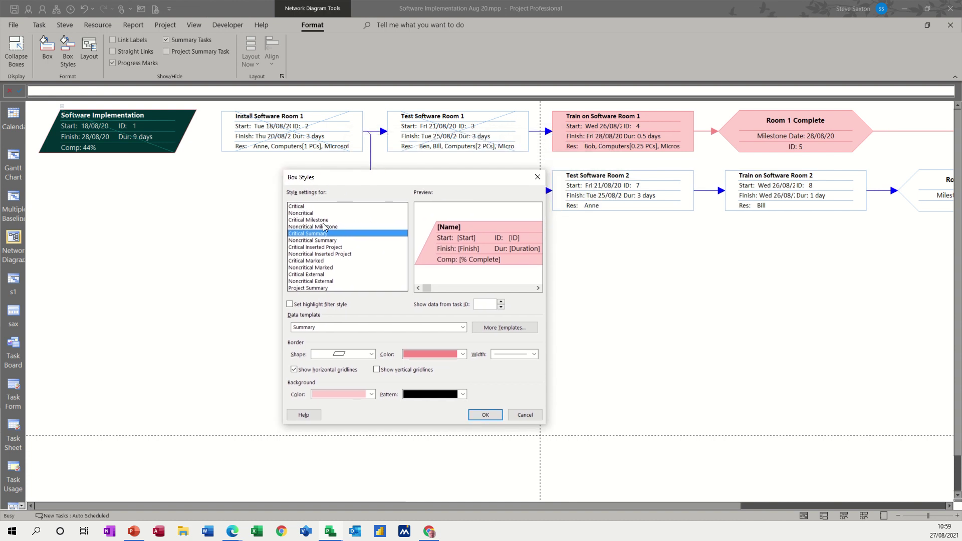
{"action": "left_click", "coordinate": [308, 207]}
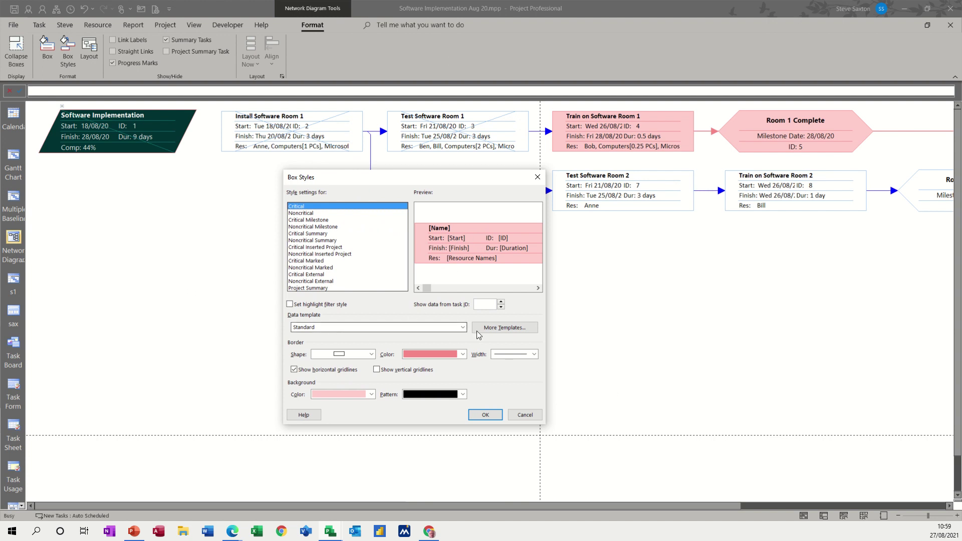
{"action": "left_click", "coordinate": [502, 329]}
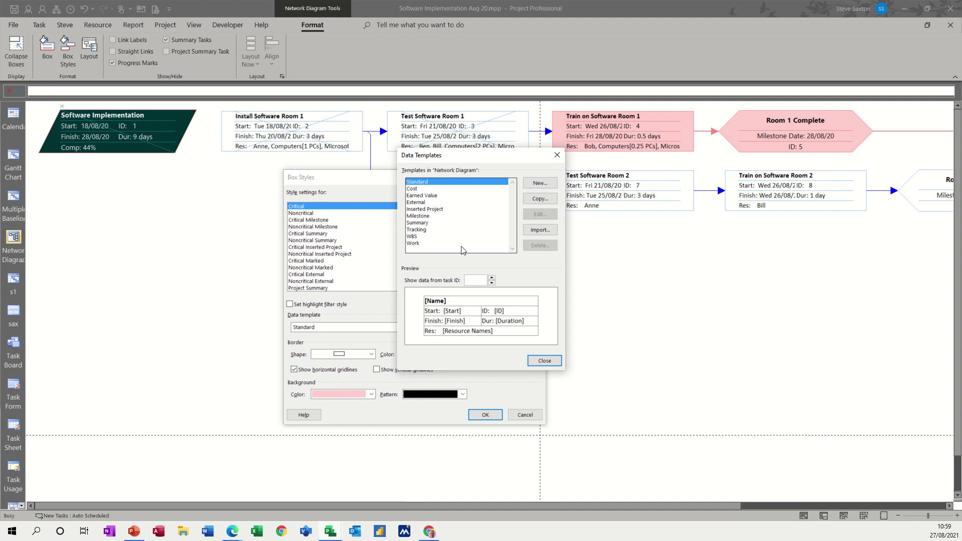
{"action": "left_click", "coordinate": [535, 184]}
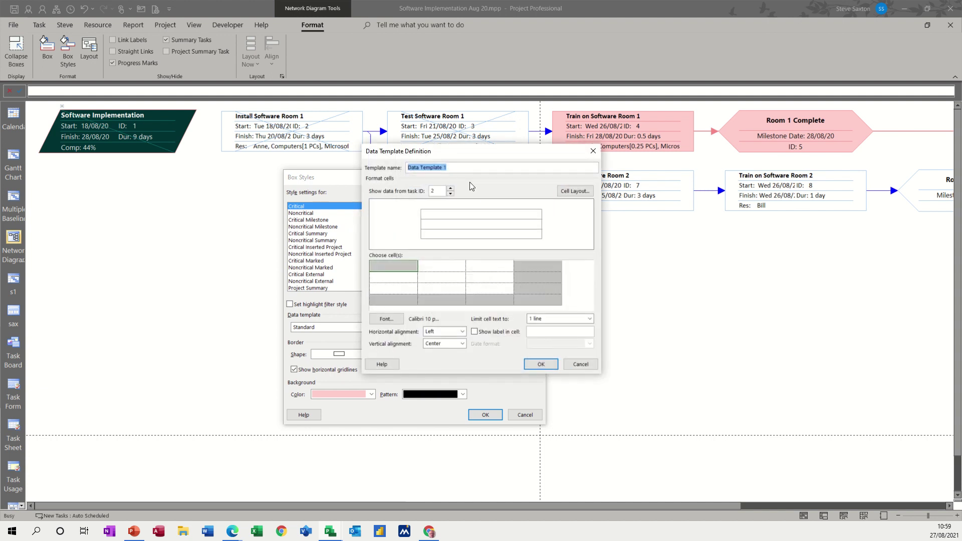
{"action": "type", "text": "steve"}
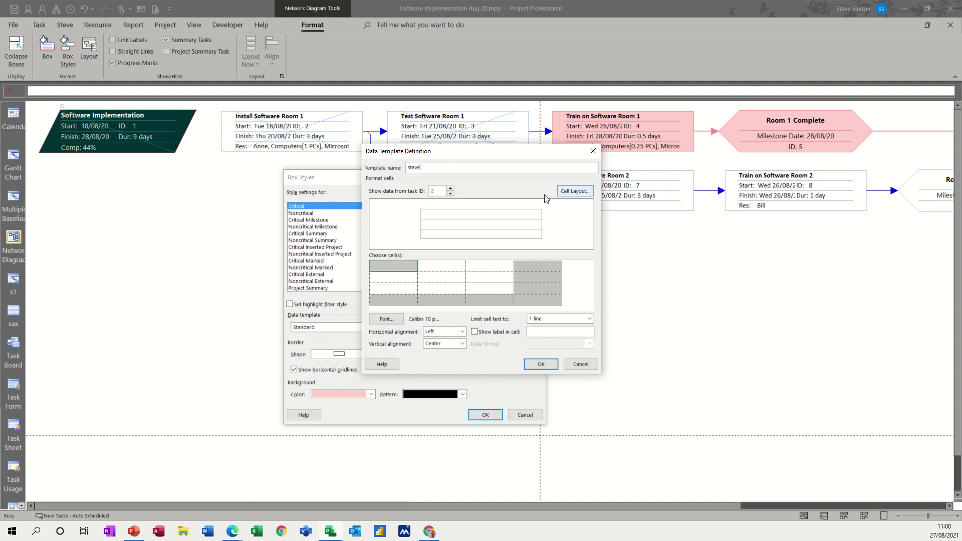
{"action": "left_click", "coordinate": [569, 192]}
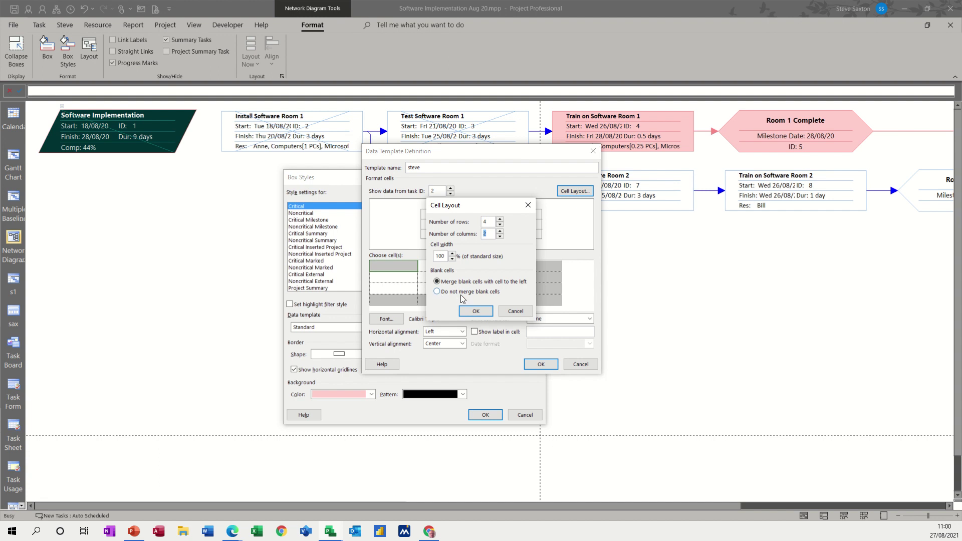
Confirm the cell layout and set the template's top-left cell to Name
{"action": "left_click", "coordinate": [473, 311]}
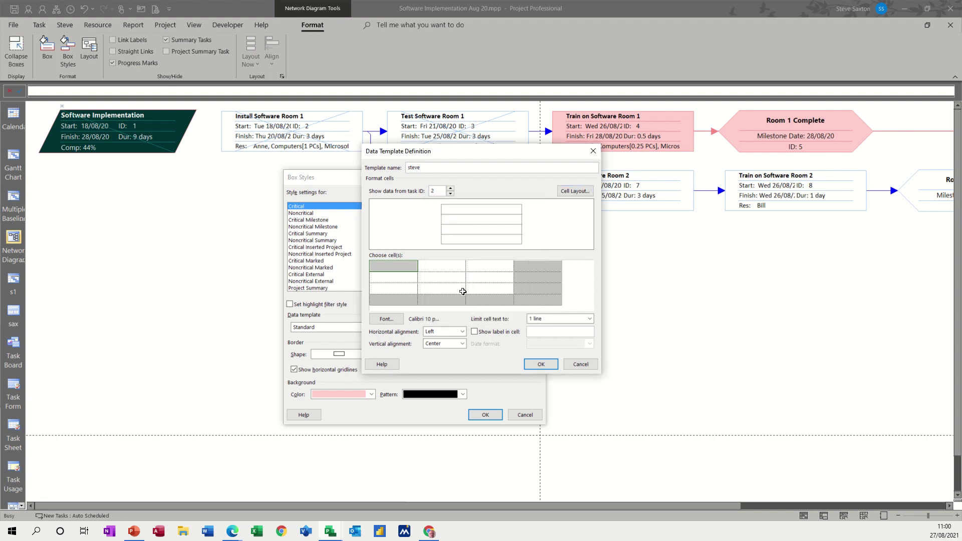
{"action": "left_click", "coordinate": [401, 265]}
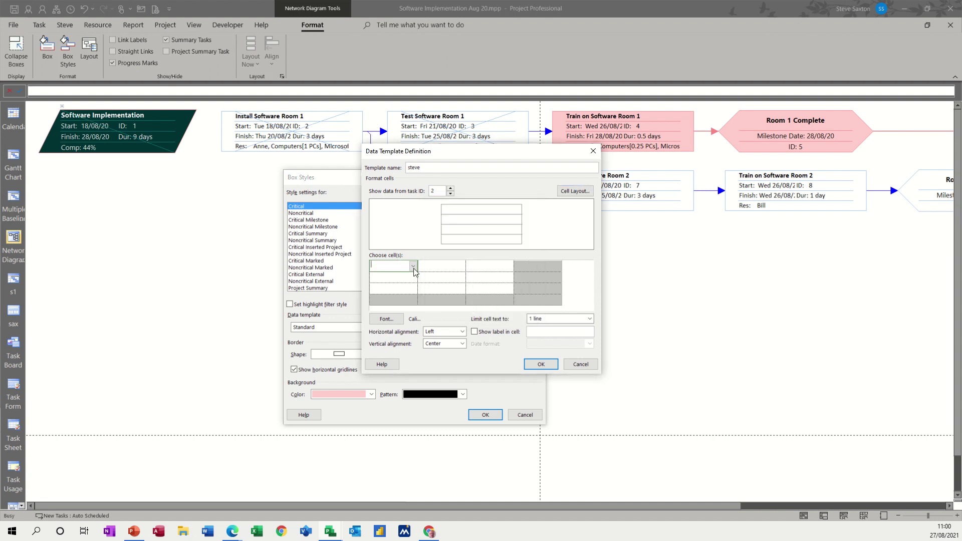
{"action": "left_click", "coordinate": [414, 267]}
{"action": "left_click", "coordinate": [414, 269]}
{"action": "type", "text": "Name"}
{"action": "left_click", "coordinate": [444, 261]}
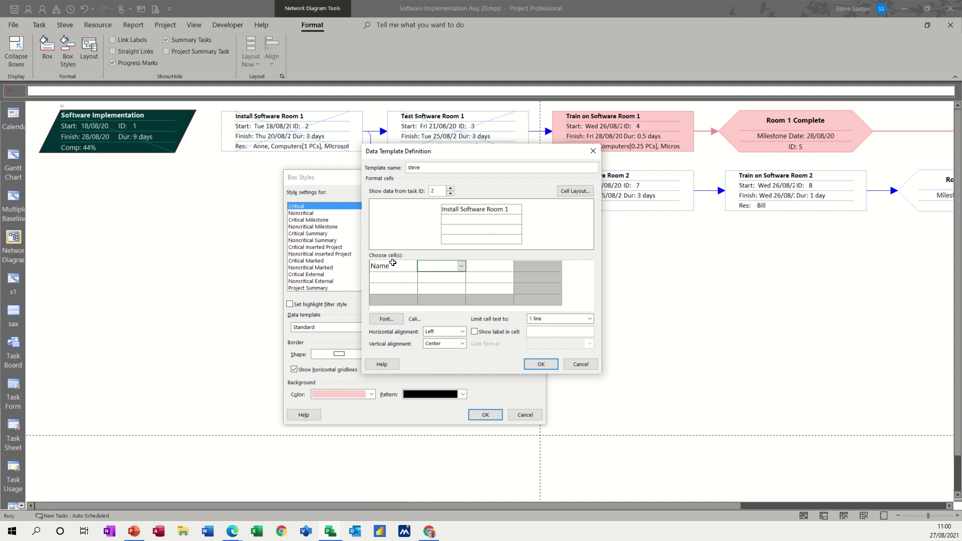
Fill the second row with % Complete and Actual Cost
{"action": "left_click", "coordinate": [397, 280]}
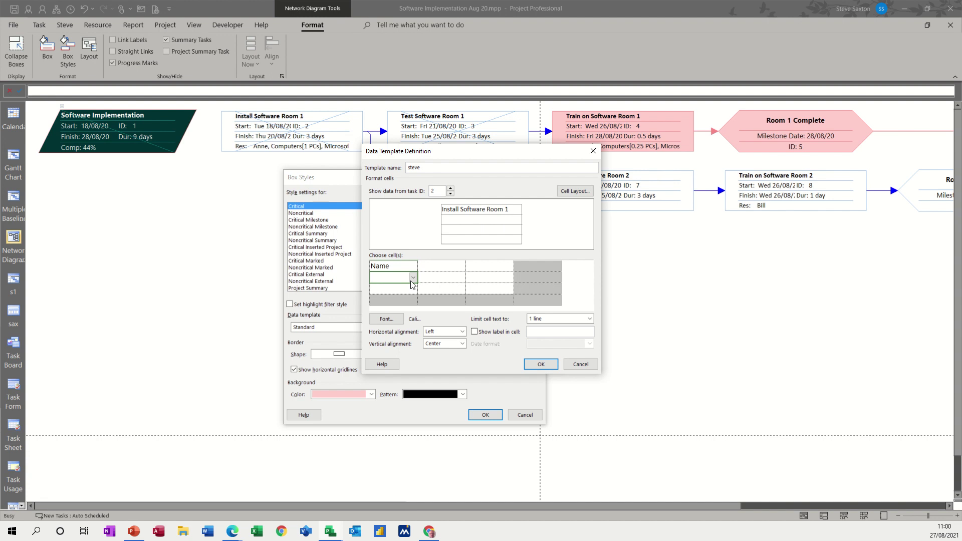
{"action": "left_click", "coordinate": [413, 278]}
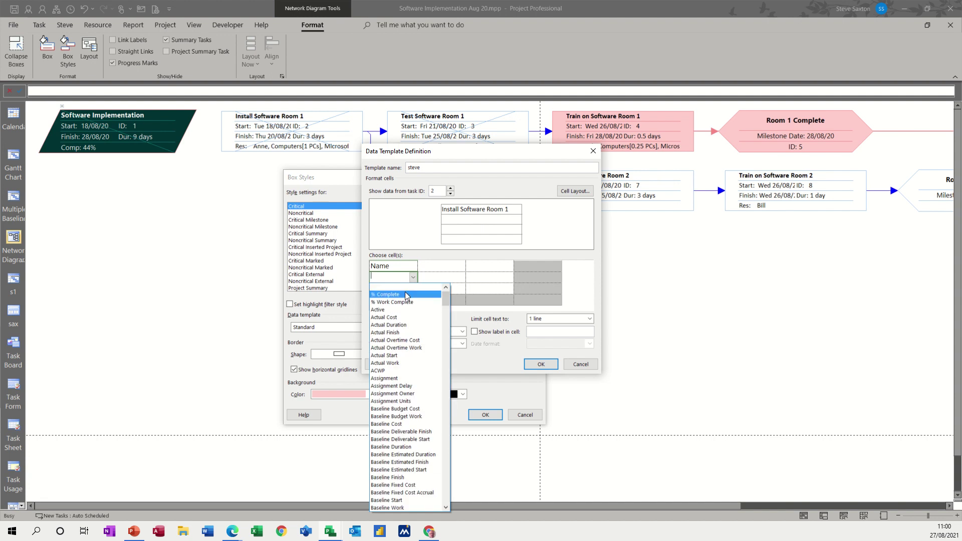
{"action": "left_click", "coordinate": [410, 294]}
{"action": "left_click", "coordinate": [436, 278]}
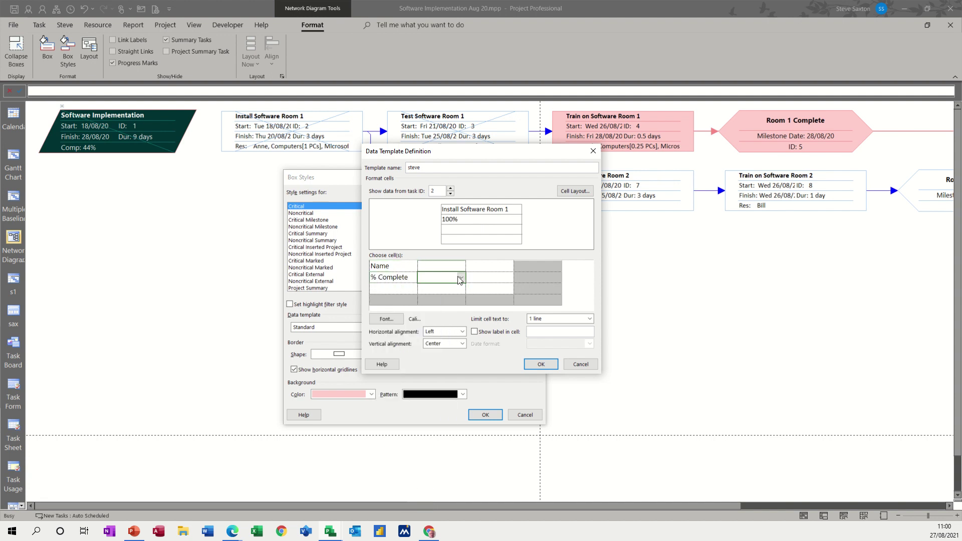
{"action": "left_click", "coordinate": [461, 278]}
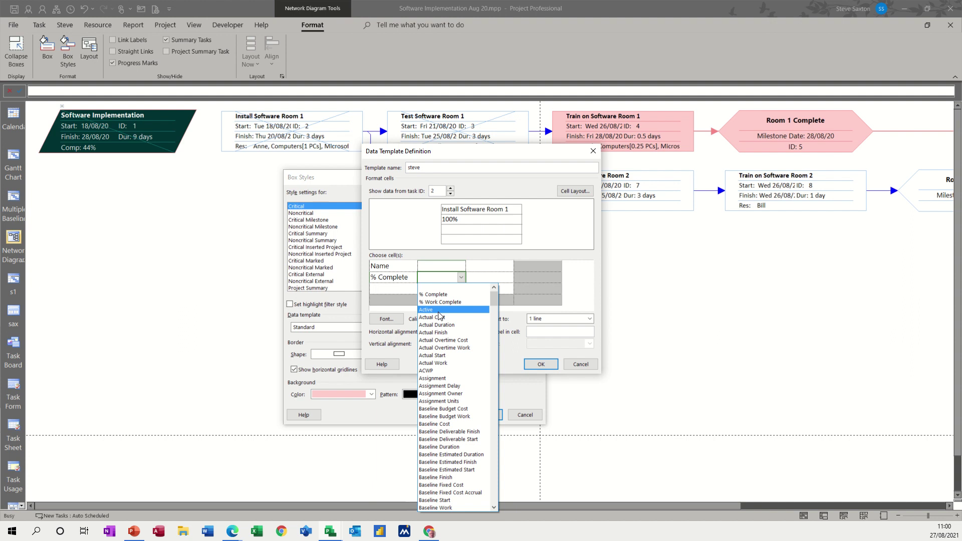
{"action": "left_click", "coordinate": [439, 317]}
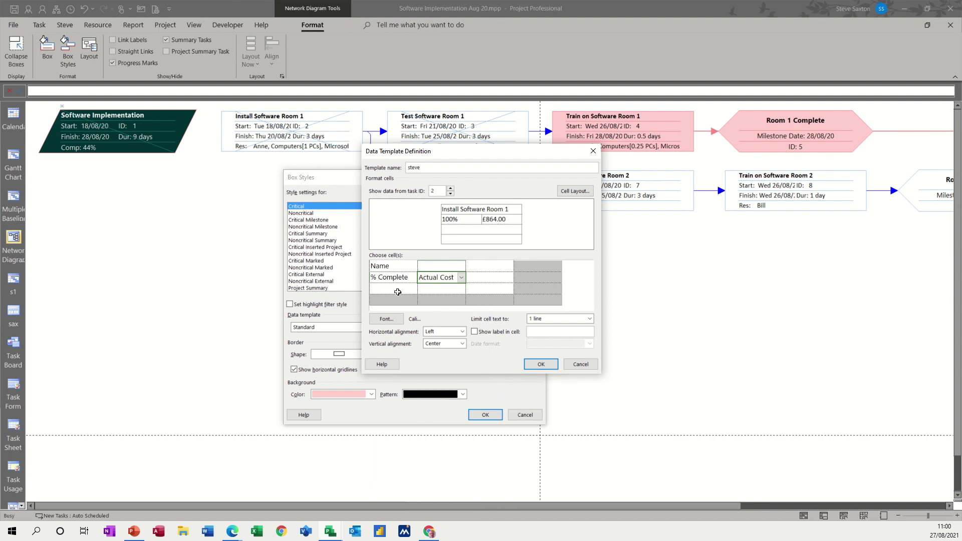
{"action": "left_click", "coordinate": [396, 289]}
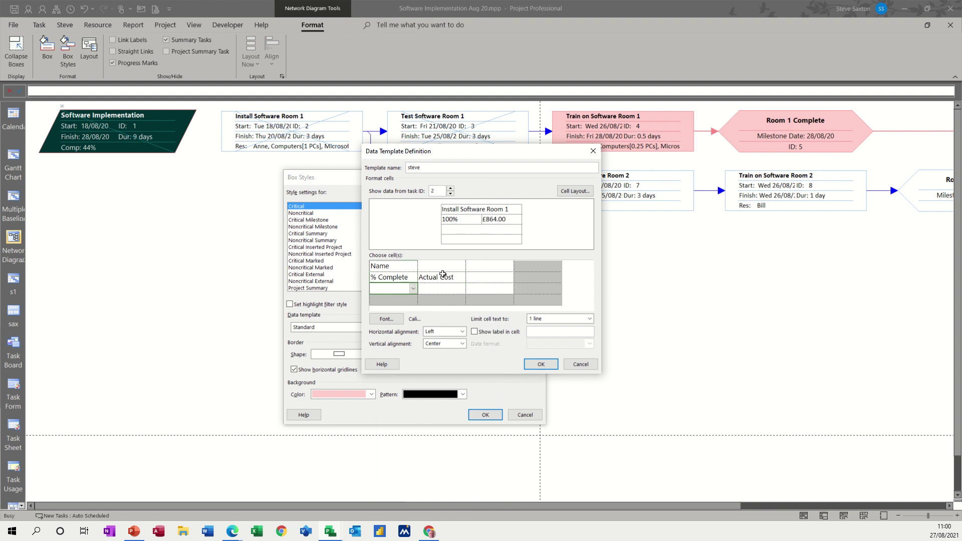
Fill the third row with Baseline Start and Baseline Finish
{"action": "left_click", "coordinate": [414, 290]}
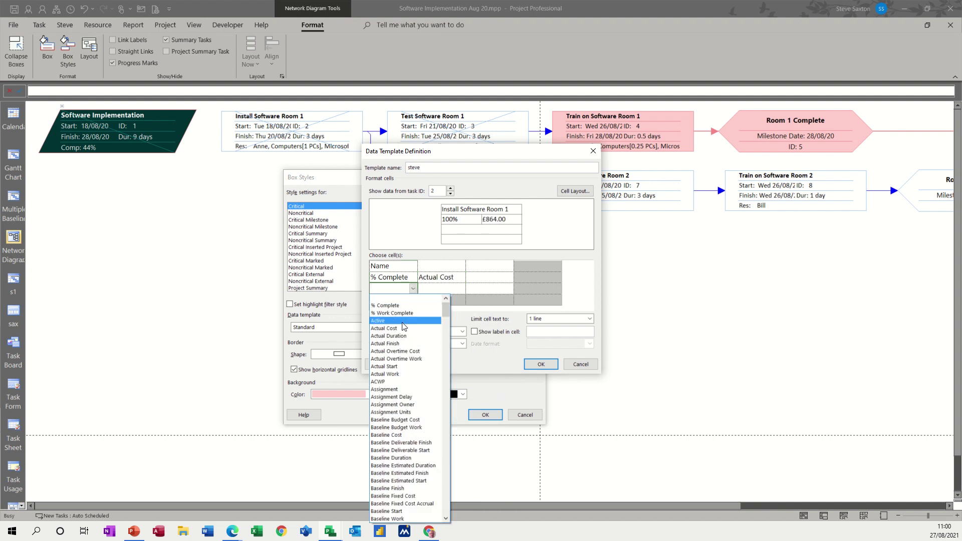
{"action": "scroll", "coordinate": [405, 406], "scroll_direction": "down", "scroll_amount": 13}
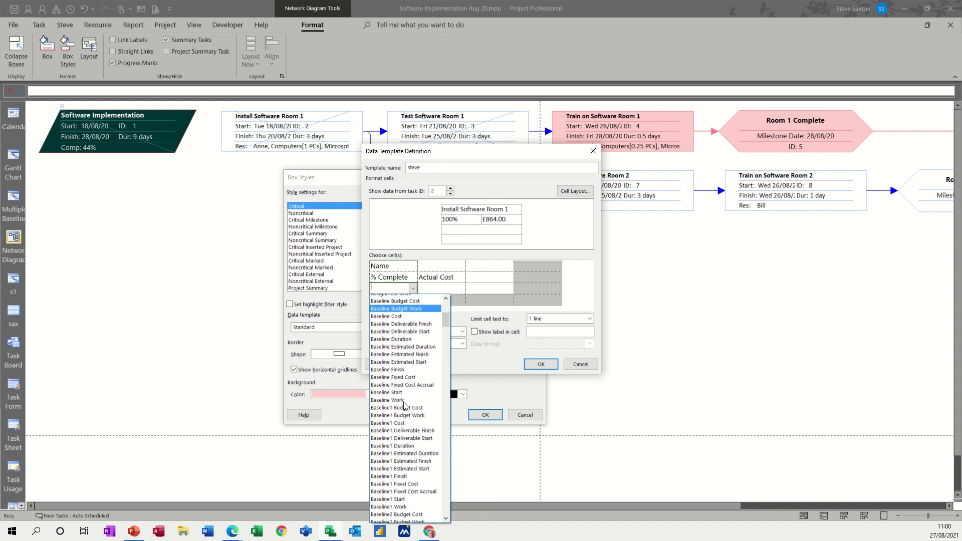
{"action": "scroll", "coordinate": [406, 406], "scroll_direction": "down", "scroll_amount": 14}
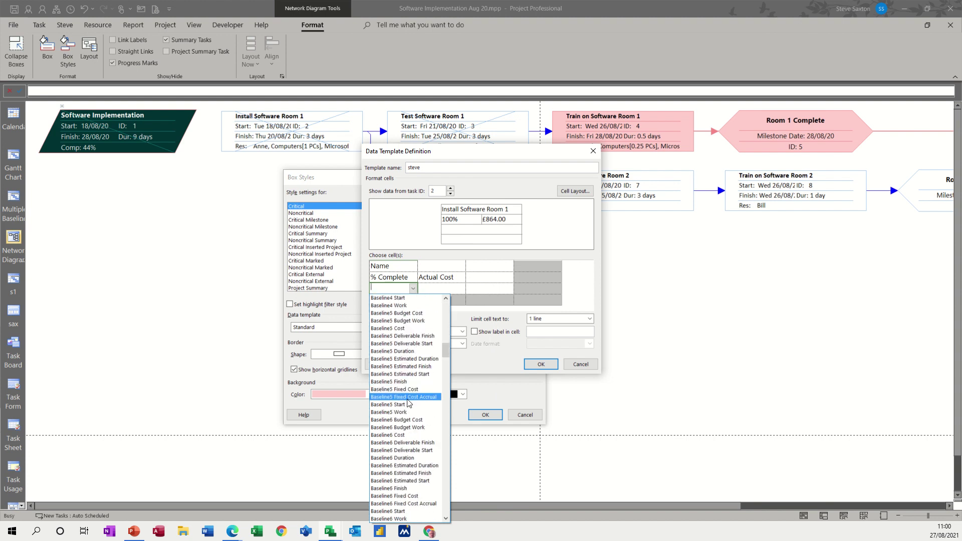
{"action": "scroll", "coordinate": [411, 396], "scroll_direction": "up", "scroll_amount": 4}
{"action": "scroll", "coordinate": [412, 386], "scroll_direction": "up", "scroll_amount": 4}
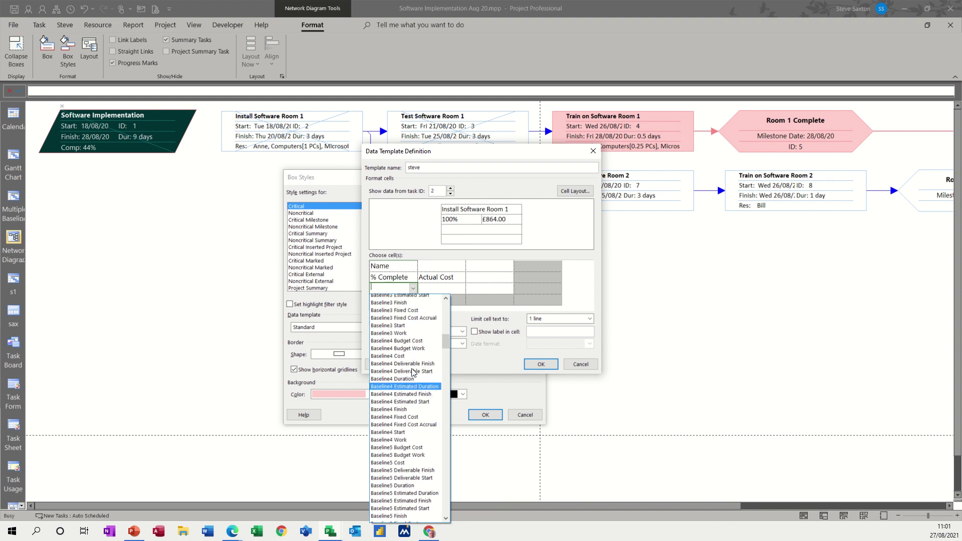
{"action": "scroll", "coordinate": [414, 357], "scroll_direction": "up", "scroll_amount": 11}
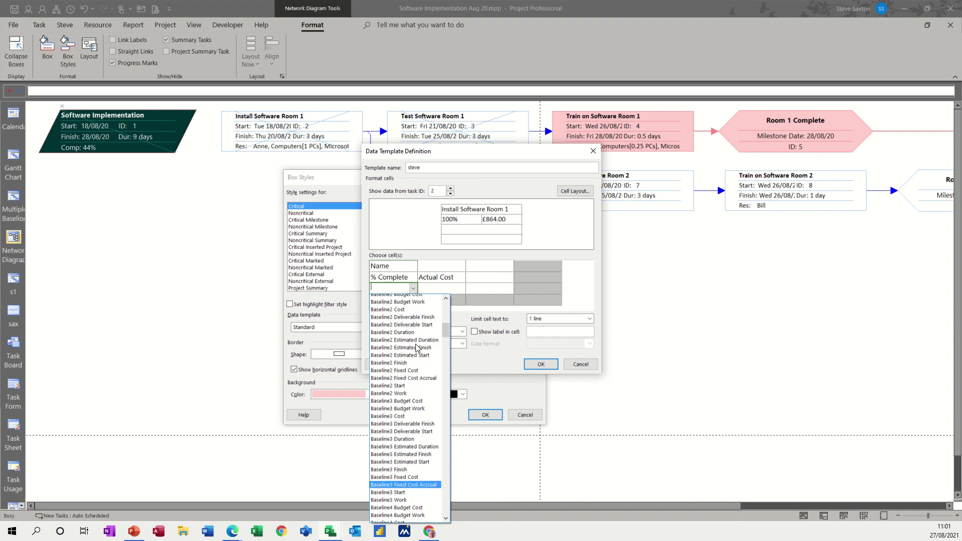
{"action": "scroll", "coordinate": [417, 346], "scroll_direction": "up", "scroll_amount": 4}
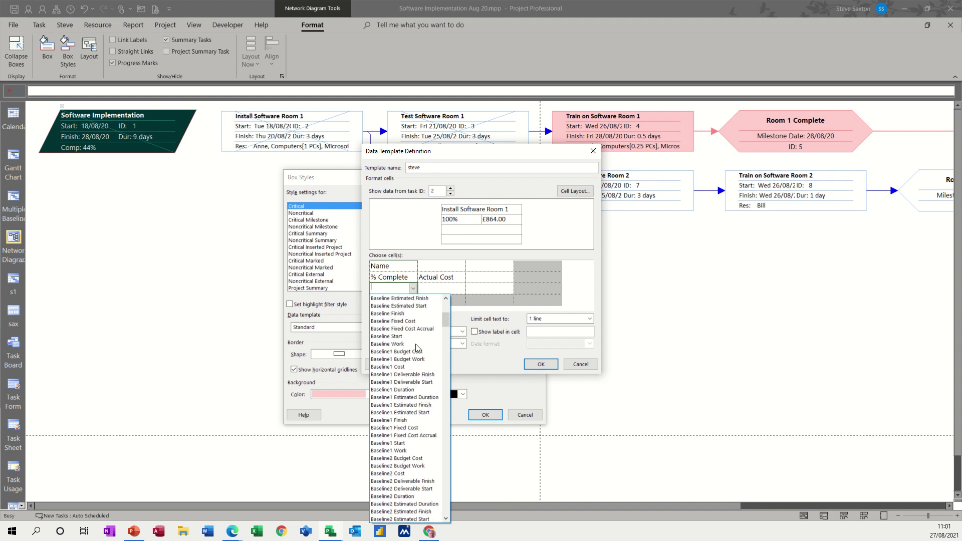
{"action": "scroll", "coordinate": [416, 346], "scroll_direction": "up", "scroll_amount": 4}
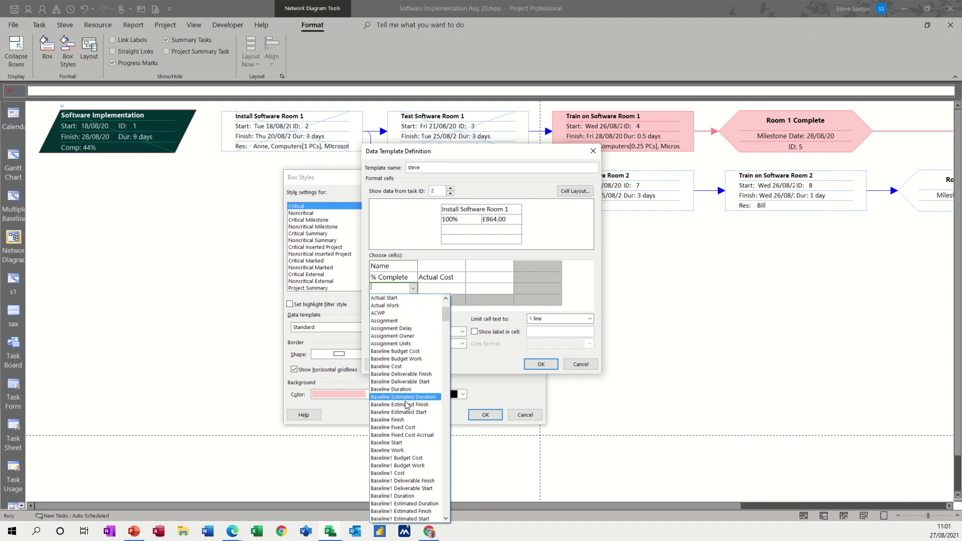
{"action": "left_click", "coordinate": [400, 443]}
{"action": "left_click", "coordinate": [444, 289]}
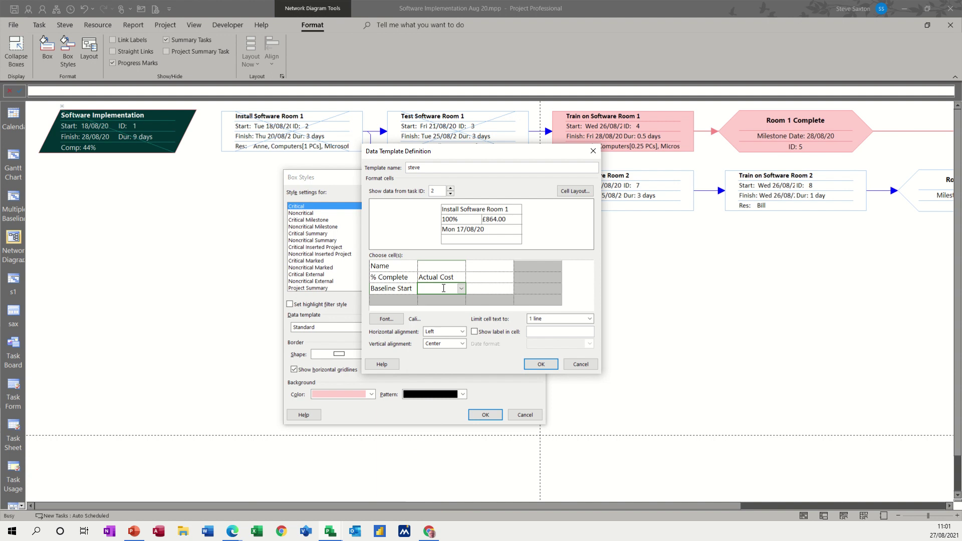
{"action": "left_click", "coordinate": [461, 288]}
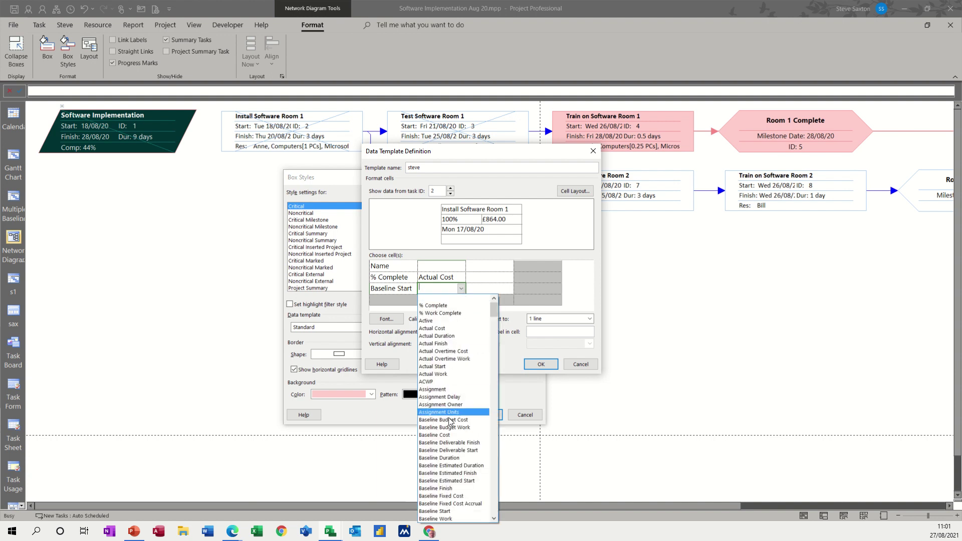
{"action": "left_click", "coordinate": [446, 489]}
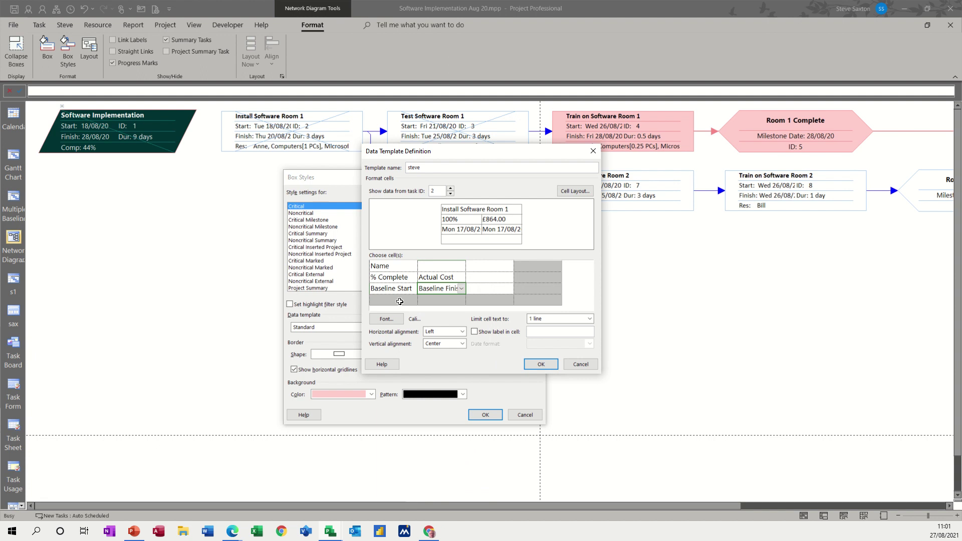
Put Resource Names in the fourth row's first cell
{"action": "left_click", "coordinate": [400, 300]}
{"action": "left_click", "coordinate": [413, 300]}
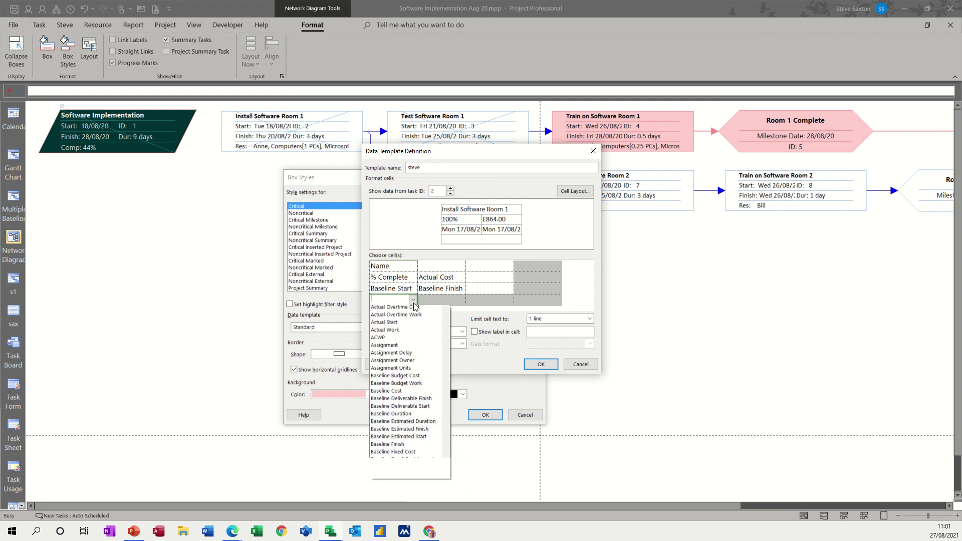
{"action": "type", "text": "Recurring"}
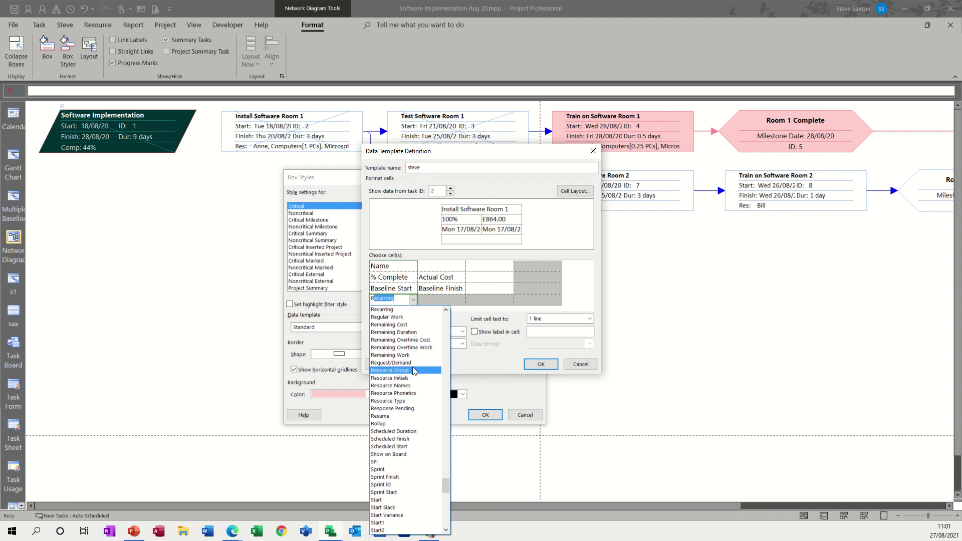
{"action": "left_click", "coordinate": [406, 386]}
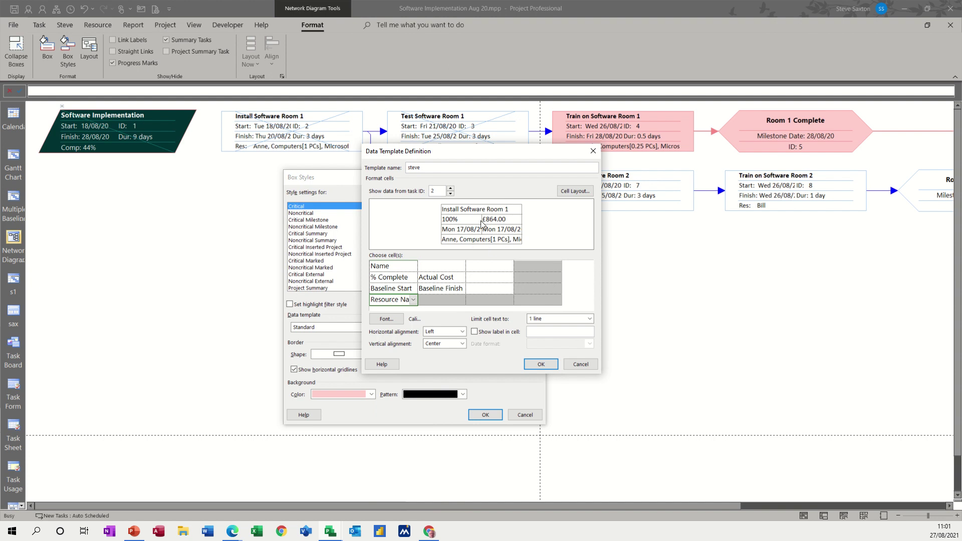
Save the 'steve' template and assign it to the Critical box style
{"action": "left_click", "coordinate": [540, 364]}
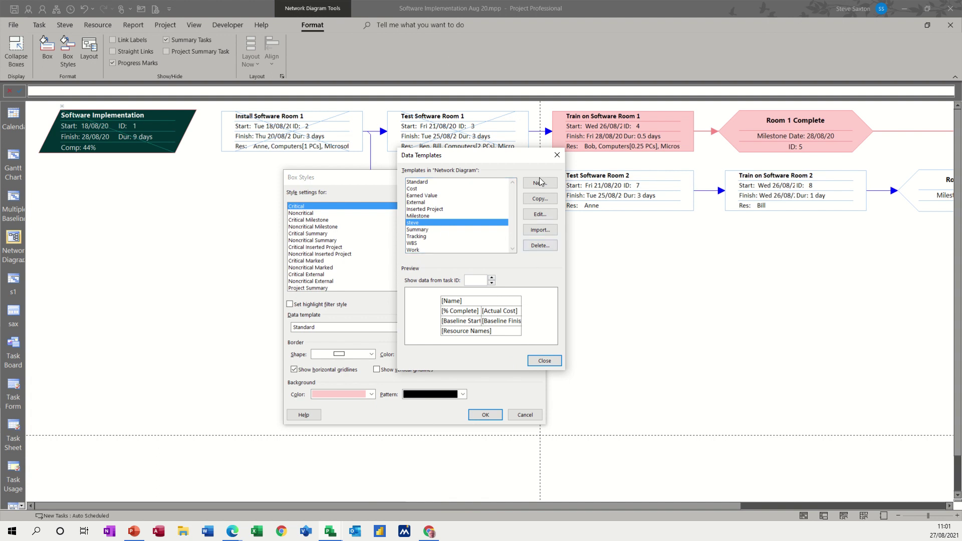
{"action": "left_click", "coordinate": [534, 361]}
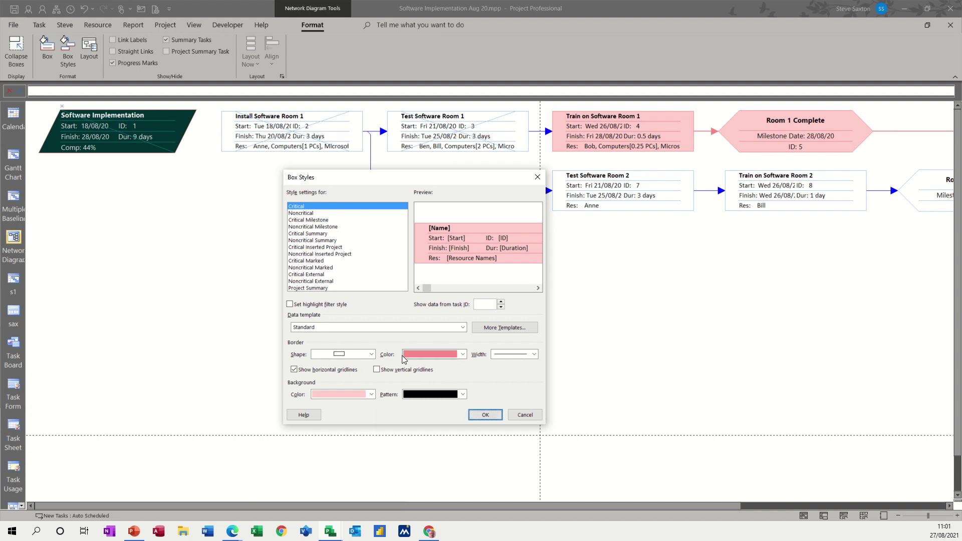
{"action": "left_click", "coordinate": [344, 327]}
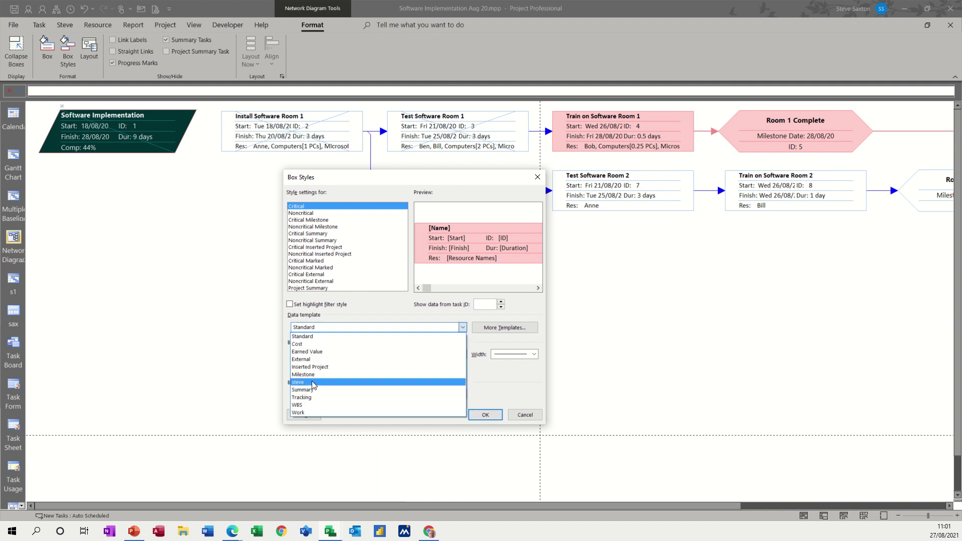
{"action": "left_click", "coordinate": [306, 382]}
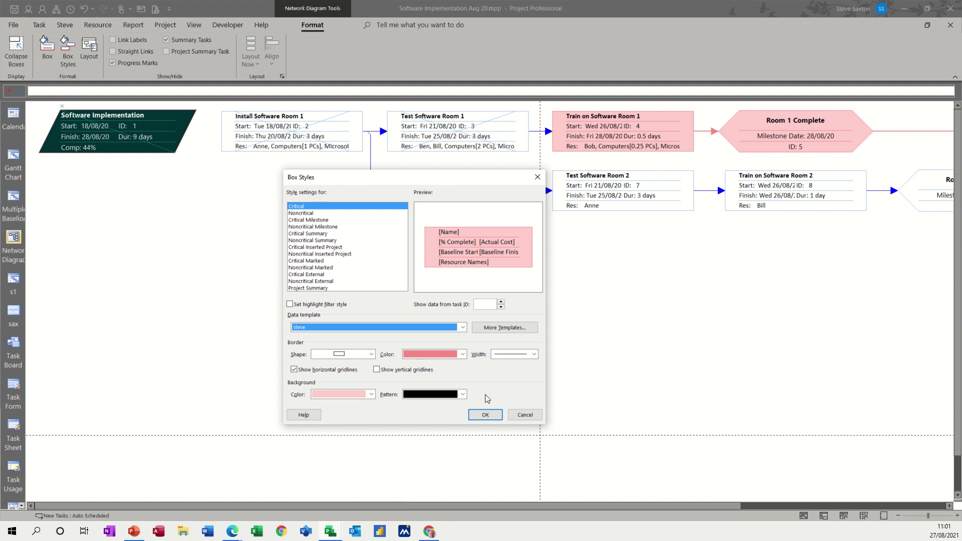
{"action": "left_click", "coordinate": [485, 415]}
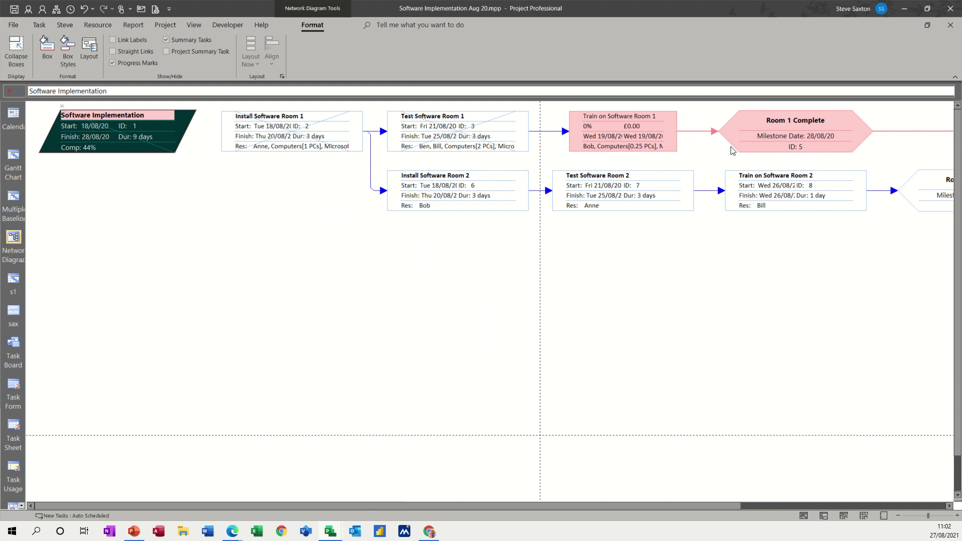
{"action": "double_click", "coordinate": [288, 242]}
Assign the 'steve' data template to the Noncritical box style
{"action": "left_click", "coordinate": [379, 175]}
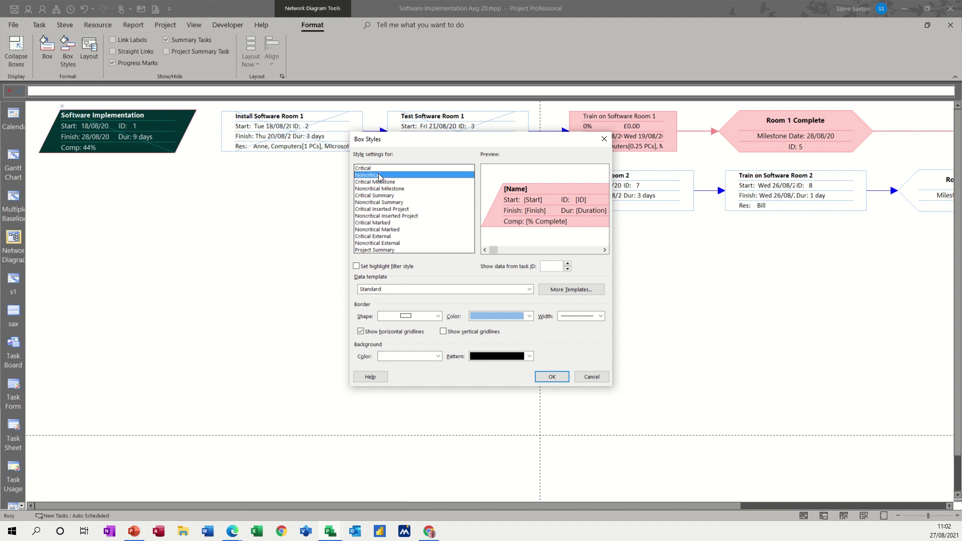
{"action": "left_click", "coordinate": [530, 289]}
{"action": "left_click", "coordinate": [425, 343]}
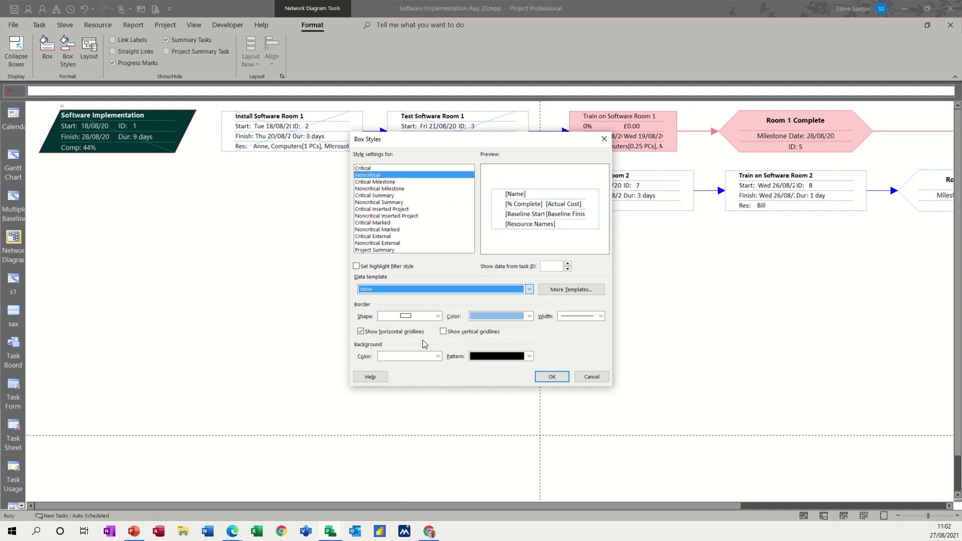
{"action": "left_click", "coordinate": [549, 377]}
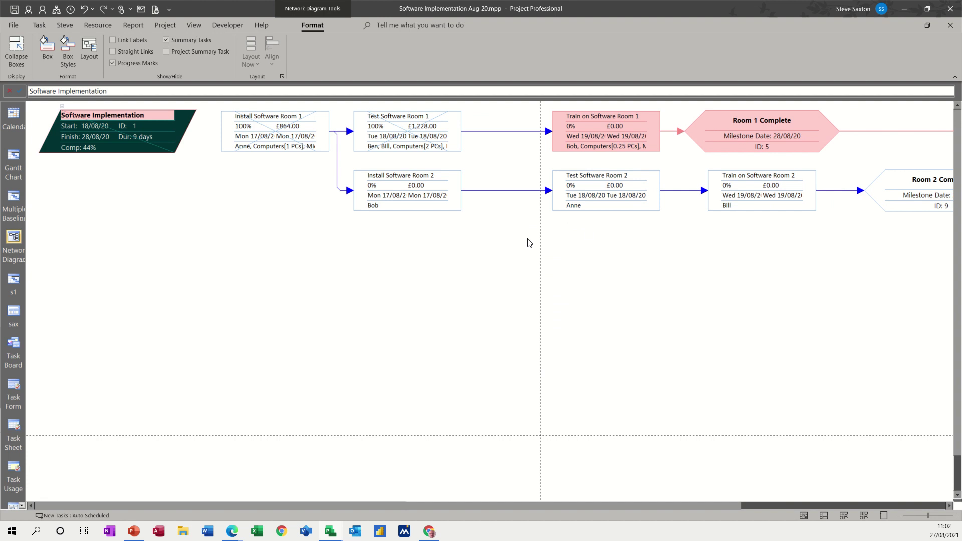
{"action": "double_click", "coordinate": [397, 258]}
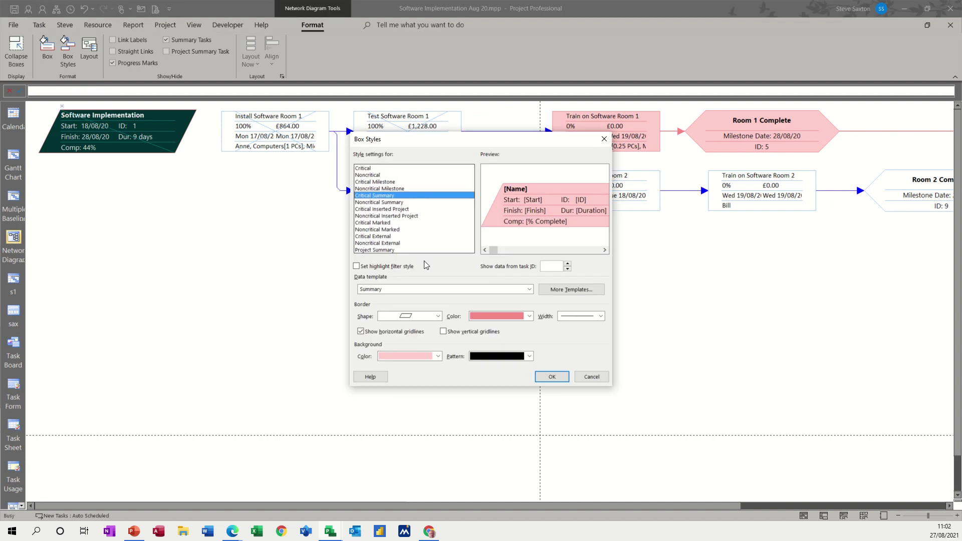
{"action": "left_click", "coordinate": [554, 294]}
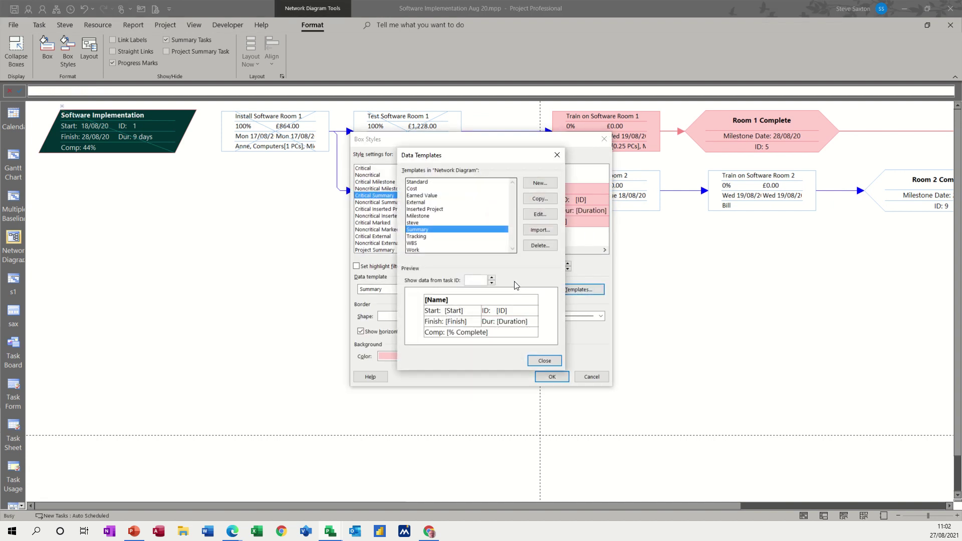
{"action": "left_click", "coordinate": [427, 183]}
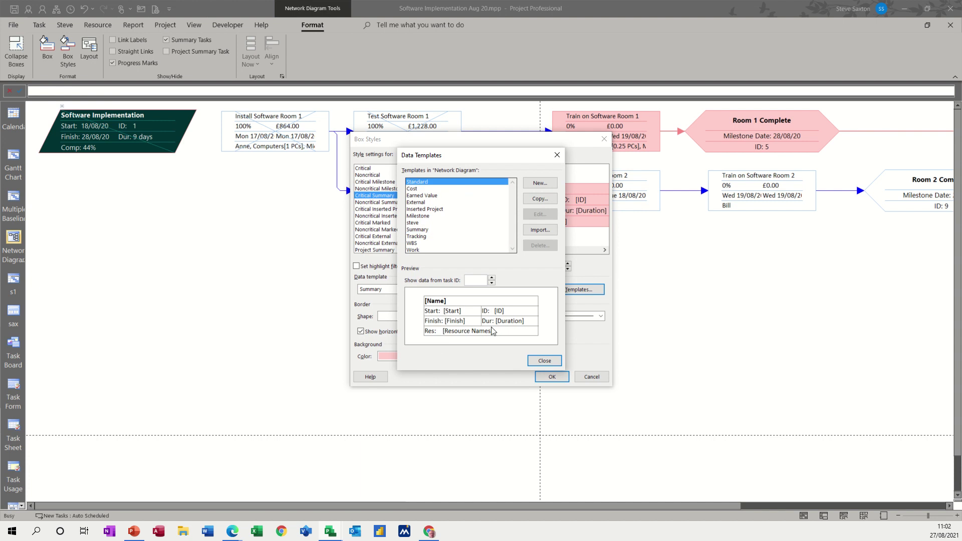
{"action": "left_click", "coordinate": [413, 189]}
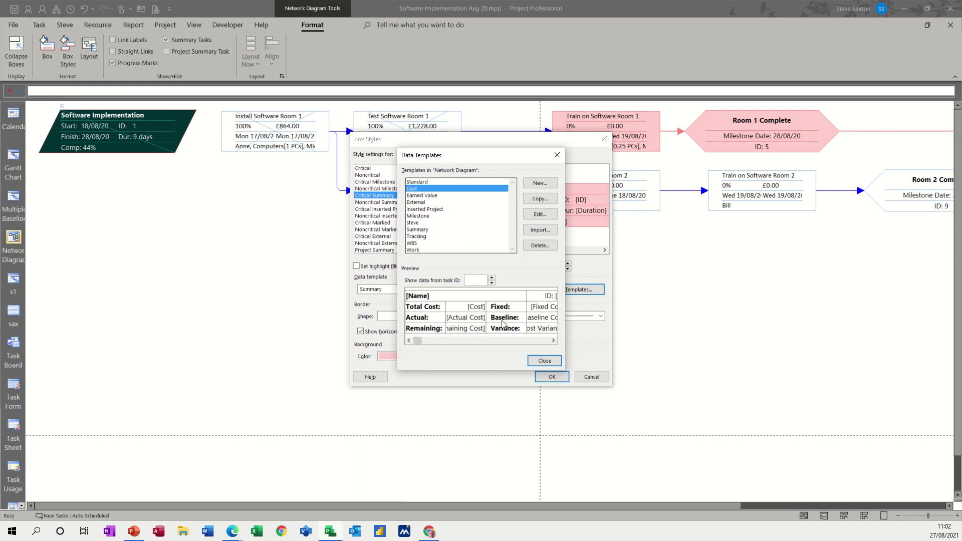
{"action": "left_click", "coordinate": [433, 196]}
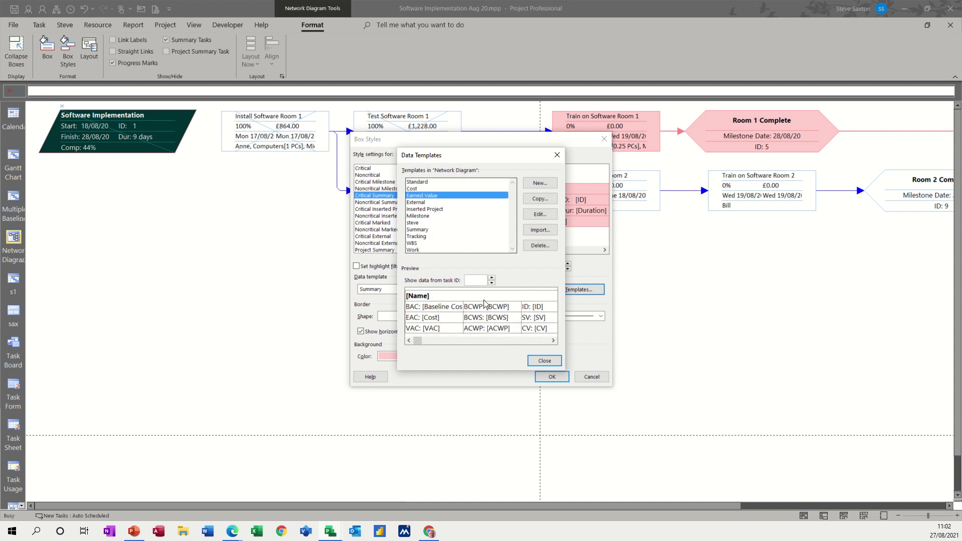
{"action": "left_click", "coordinate": [425, 202]}
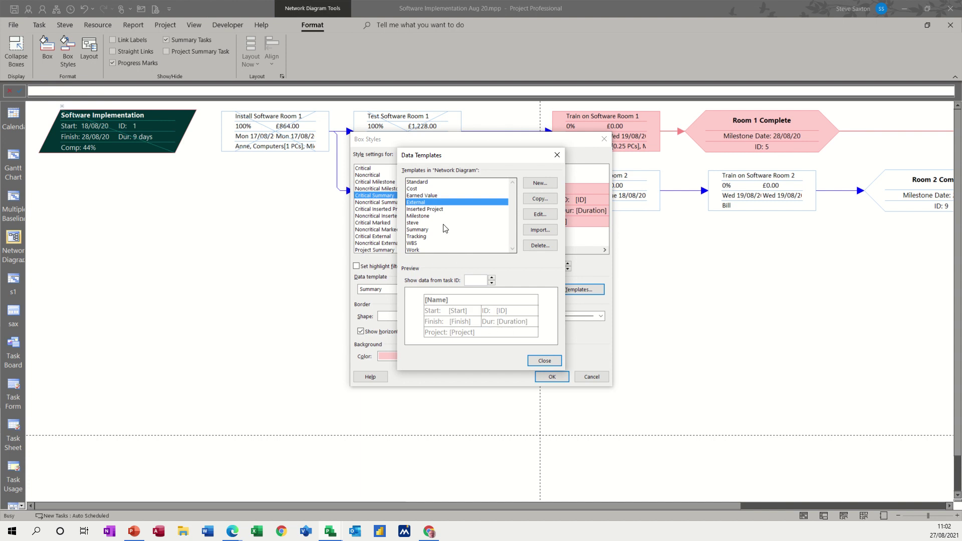
{"action": "left_click", "coordinate": [436, 210]}
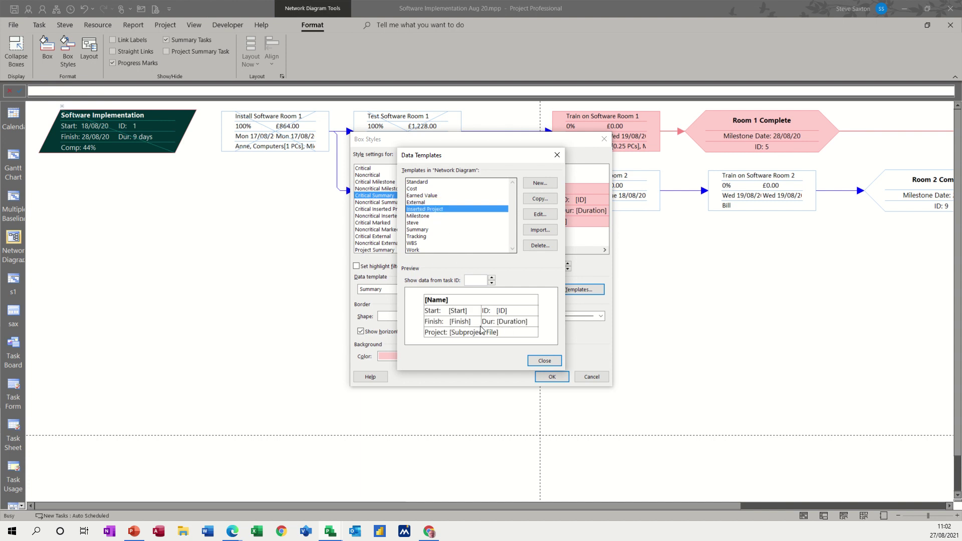
{"action": "left_click", "coordinate": [424, 236]}
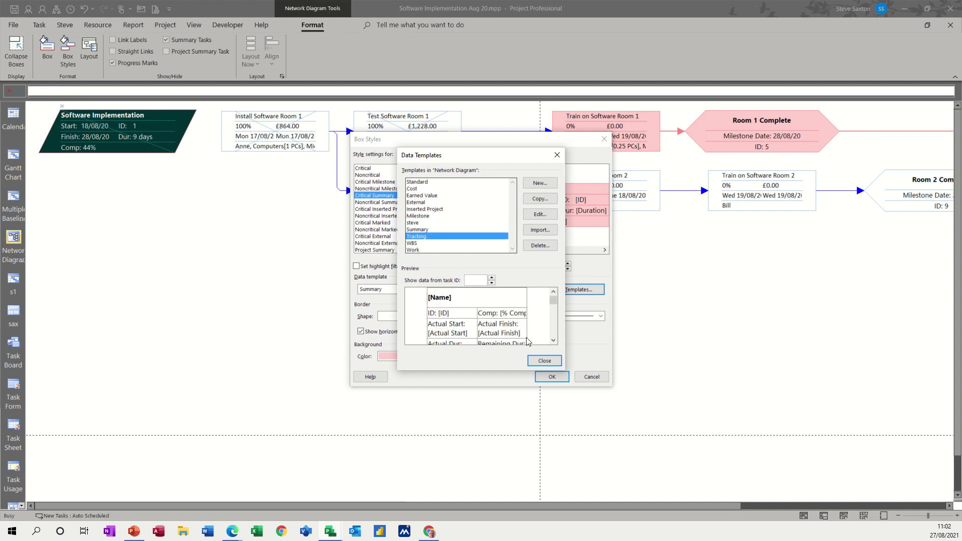
{"action": "left_click_drag", "start_coordinate": [554, 300], "coordinate": [554, 314]}
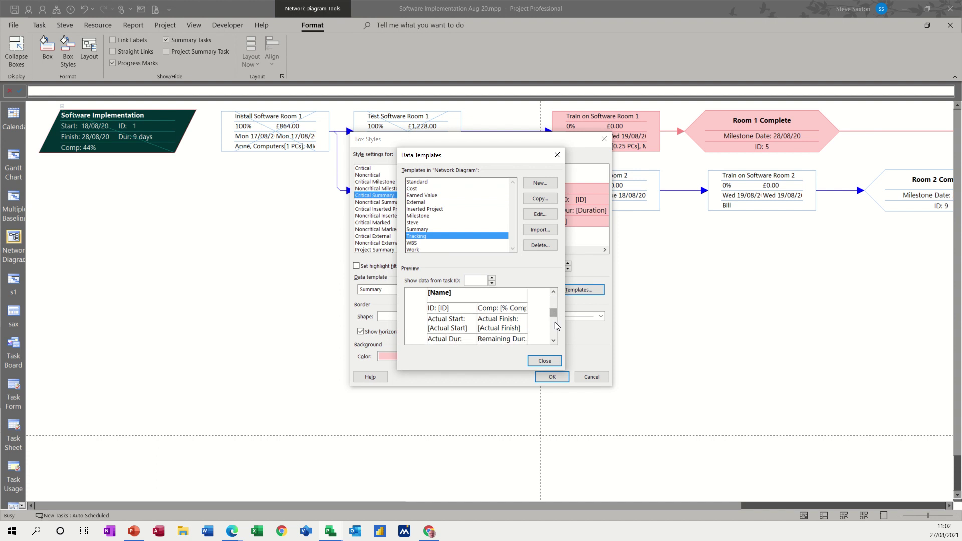
{"action": "left_click", "coordinate": [554, 341]}
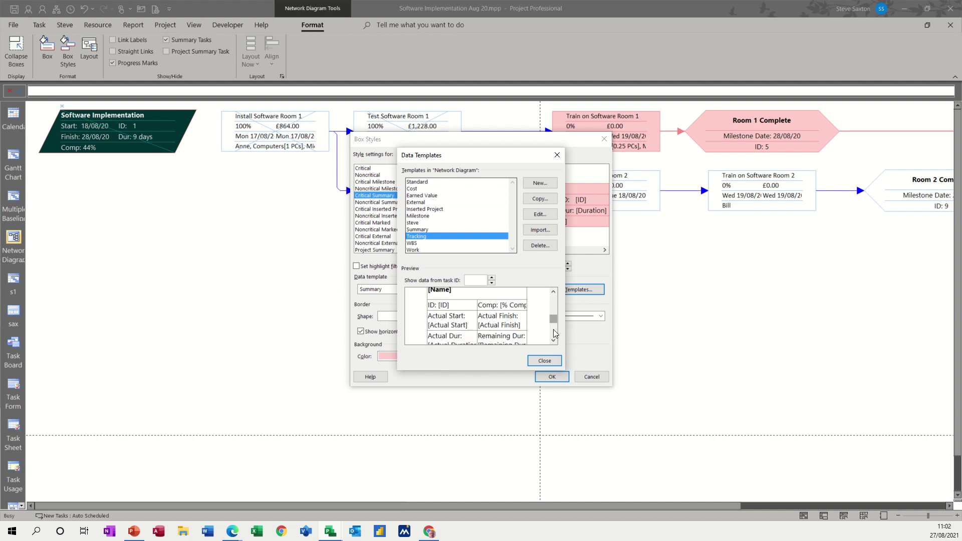
{"action": "left_click", "coordinate": [554, 341]}
{"action": "left_click", "coordinate": [554, 341]}
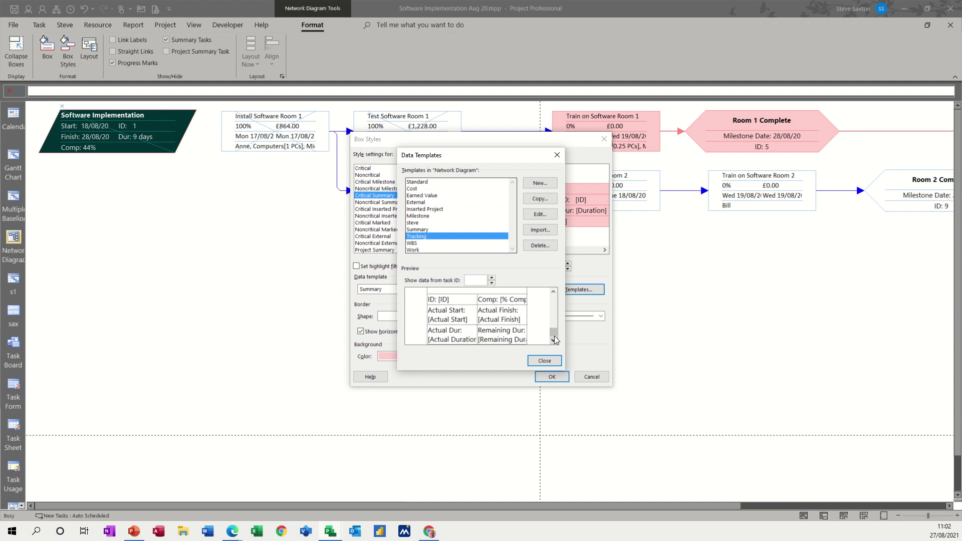
{"action": "left_click_drag", "start_coordinate": [555, 340], "coordinate": [554, 296]}
{"action": "left_click", "coordinate": [424, 250]}
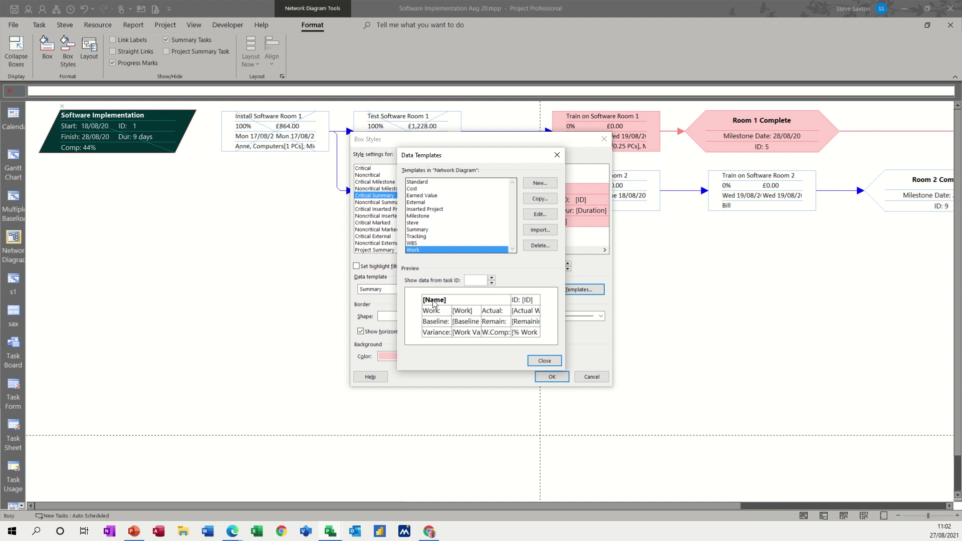
Assign the 'steve' data template to the Critical Summary box style
{"action": "left_click", "coordinate": [544, 361]}
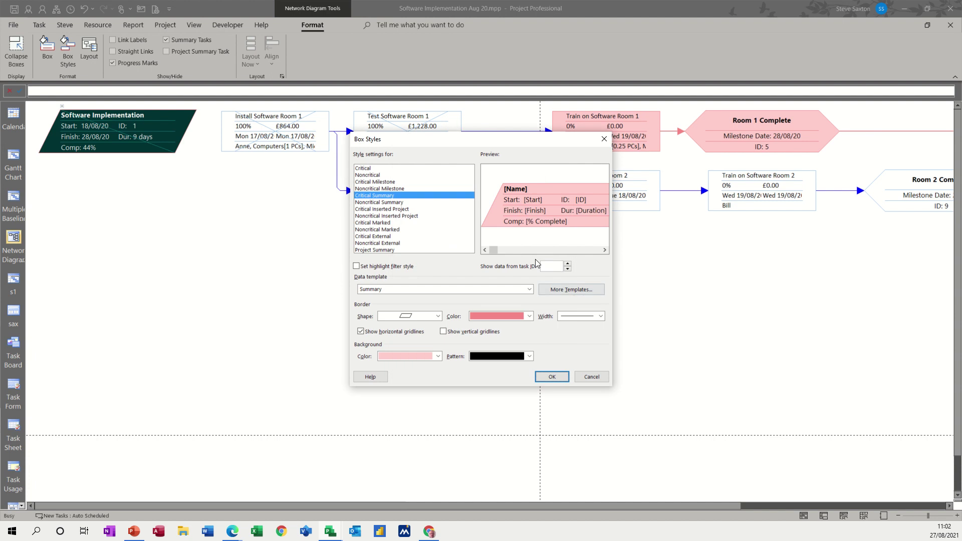
{"action": "left_click", "coordinate": [417, 290]}
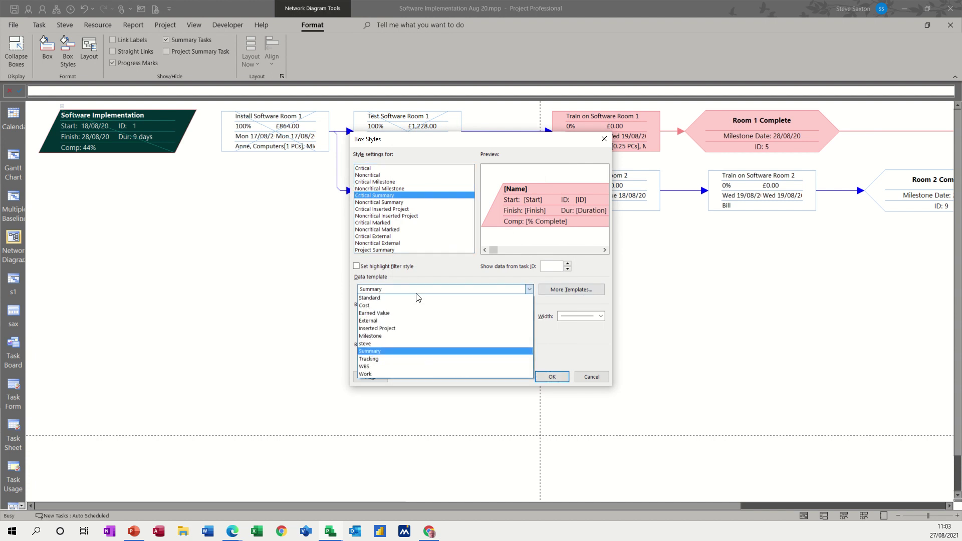
{"action": "left_click", "coordinate": [381, 344]}
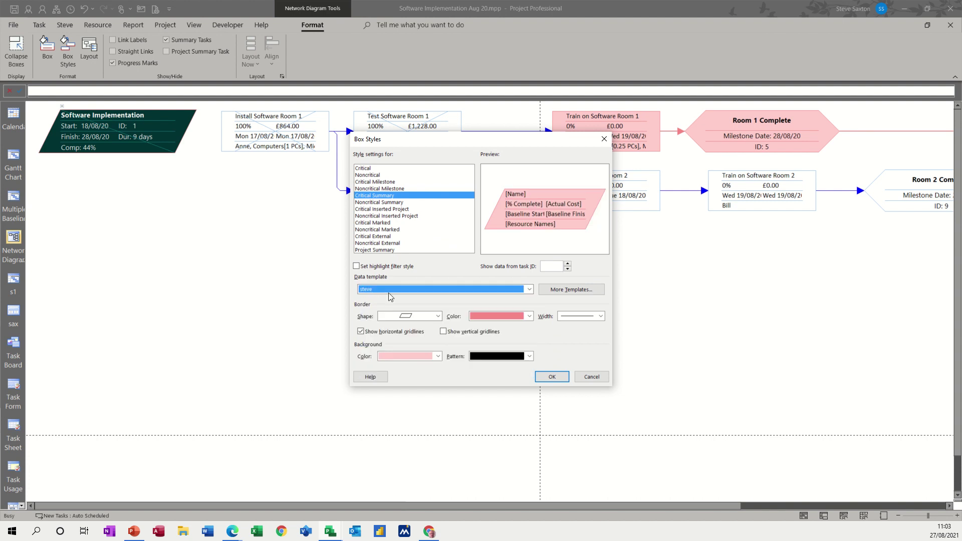
{"action": "left_click", "coordinate": [552, 377]}
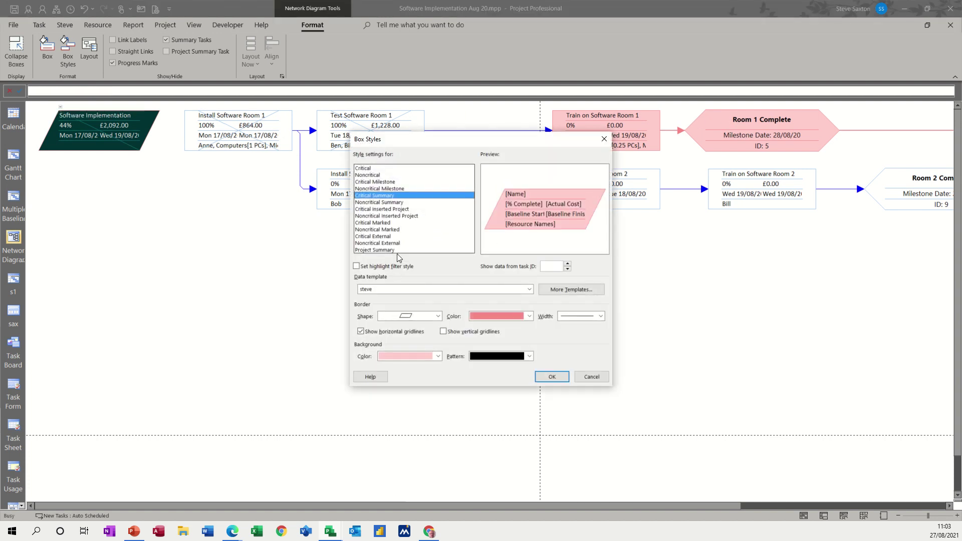
Assign the 'steve' data template to the Critical Milestone box style
{"action": "left_click", "coordinate": [390, 183]}
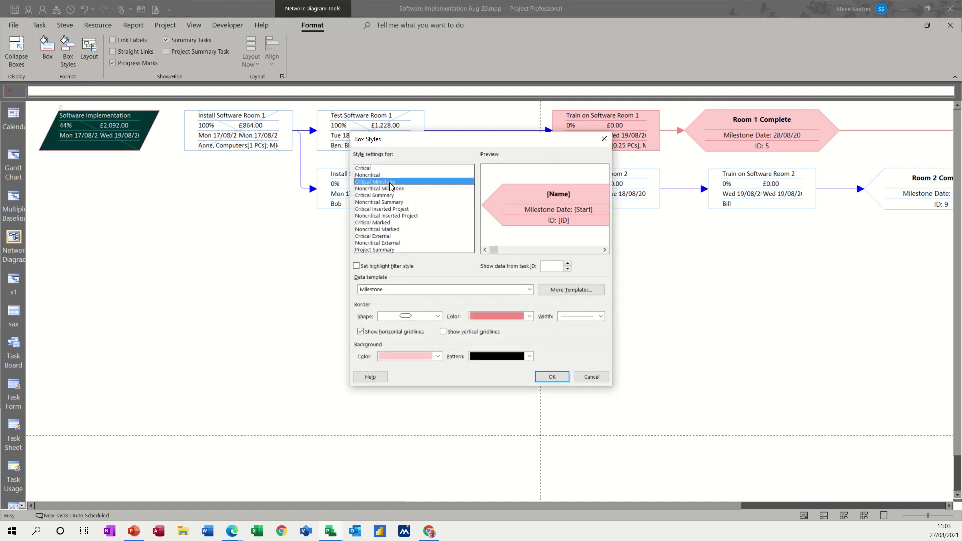
{"action": "left_click", "coordinate": [436, 289]}
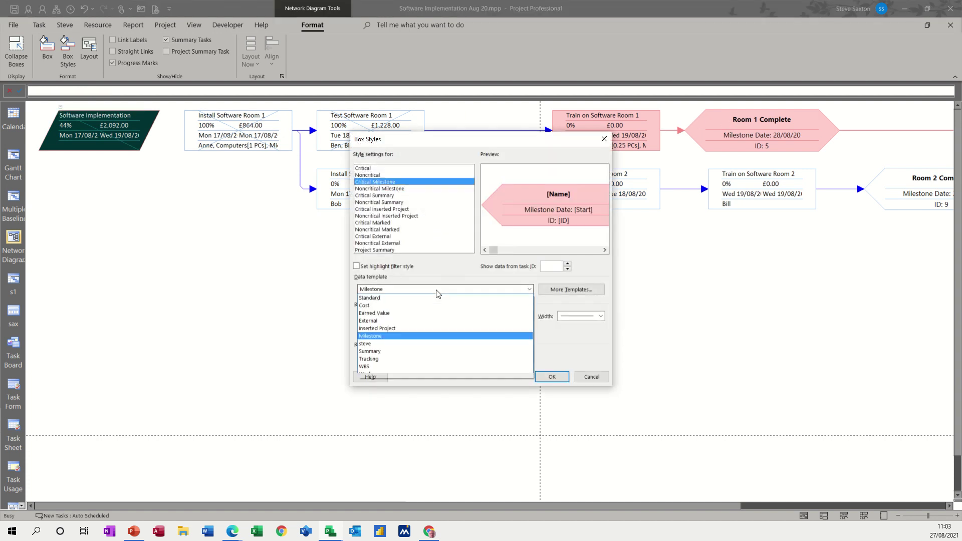
{"action": "left_click", "coordinate": [401, 344]}
{"action": "left_click", "coordinate": [551, 377]}
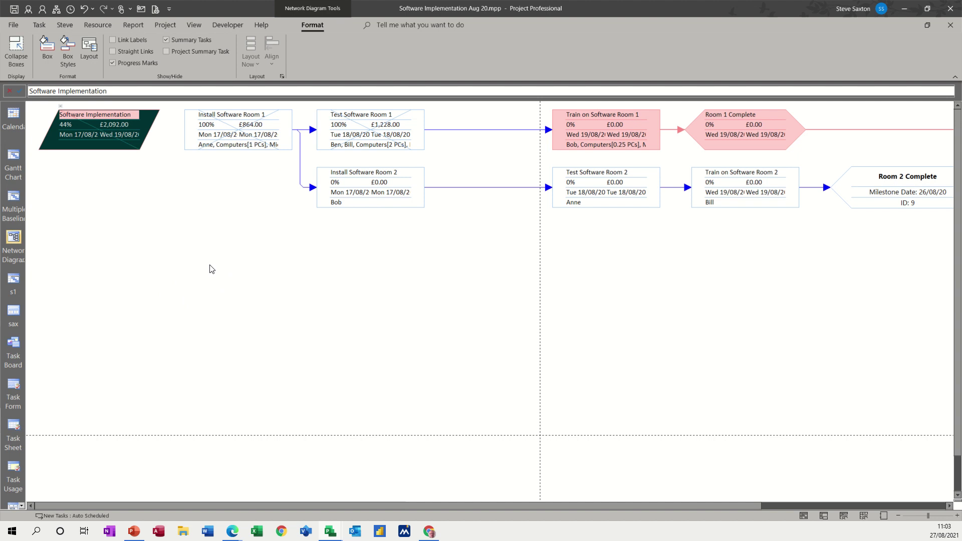
Draw four new blank task boxes on empty diagram canvas
{"action": "left_click_drag", "start_coordinate": [191, 257], "coordinate": [293, 300]}
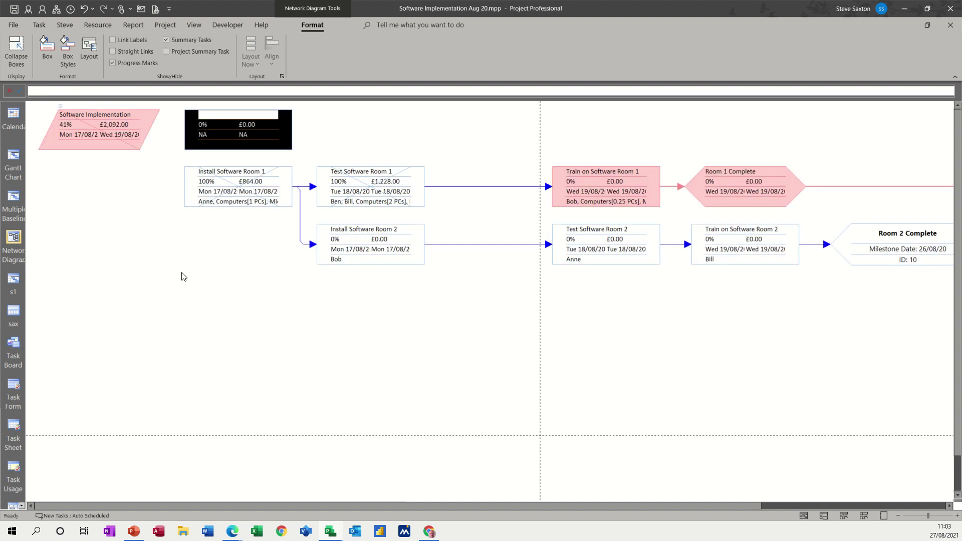
{"action": "left_click_drag", "start_coordinate": [182, 274], "coordinate": [327, 332]}
{"action": "left_click_drag", "start_coordinate": [199, 306], "coordinate": [314, 349]}
{"action": "left_click_drag", "start_coordinate": [187, 344], "coordinate": [289, 384]}
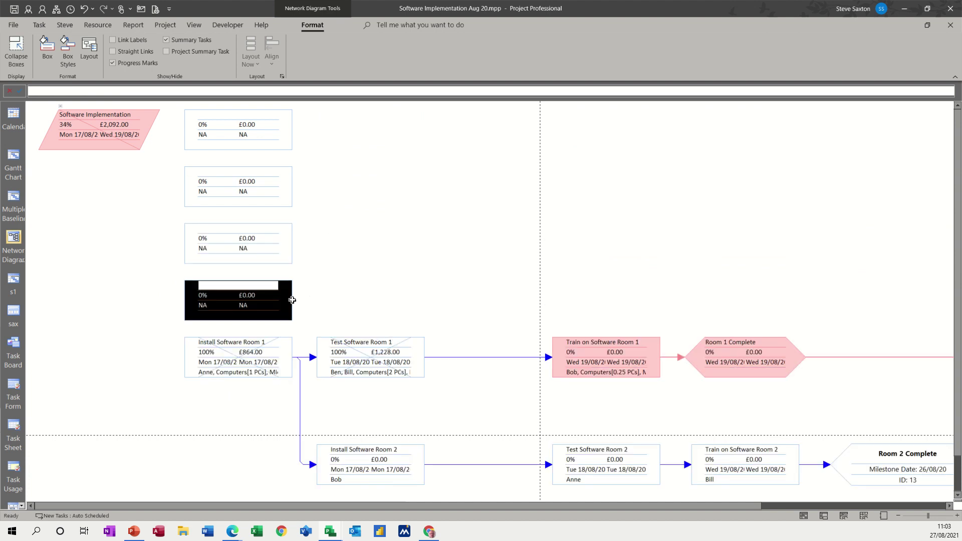
Link the four test tasks into a single chain along the top row
{"action": "left_click_drag", "start_coordinate": [285, 298], "coordinate": [275, 246]}
{"action": "left_click_drag", "start_coordinate": [418, 241], "coordinate": [290, 180]}
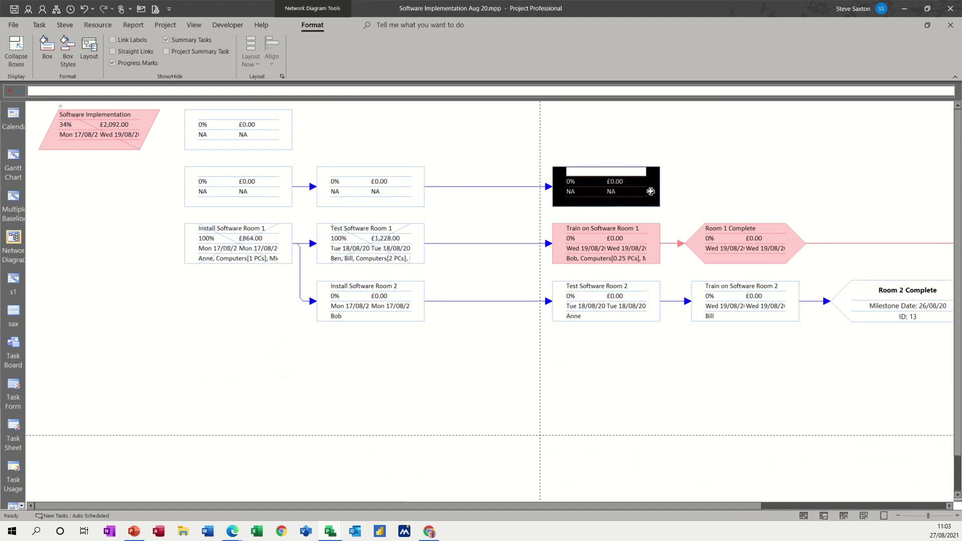
{"action": "left_click_drag", "start_coordinate": [296, 129], "coordinate": [290, 129]}
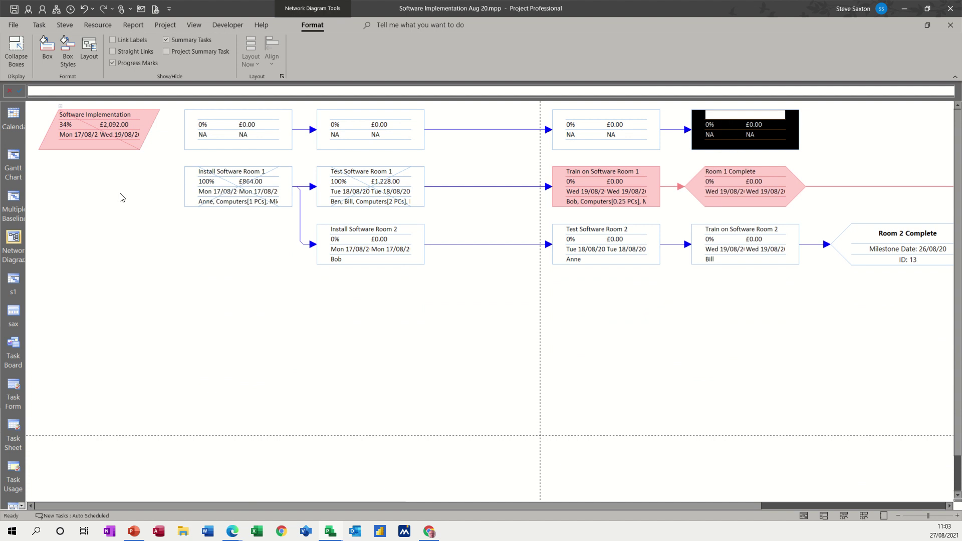
Review the test tasks in the Gantt Chart, then draw four more blank boxes in the Network Diagram
{"action": "left_click", "coordinate": [12, 161]}
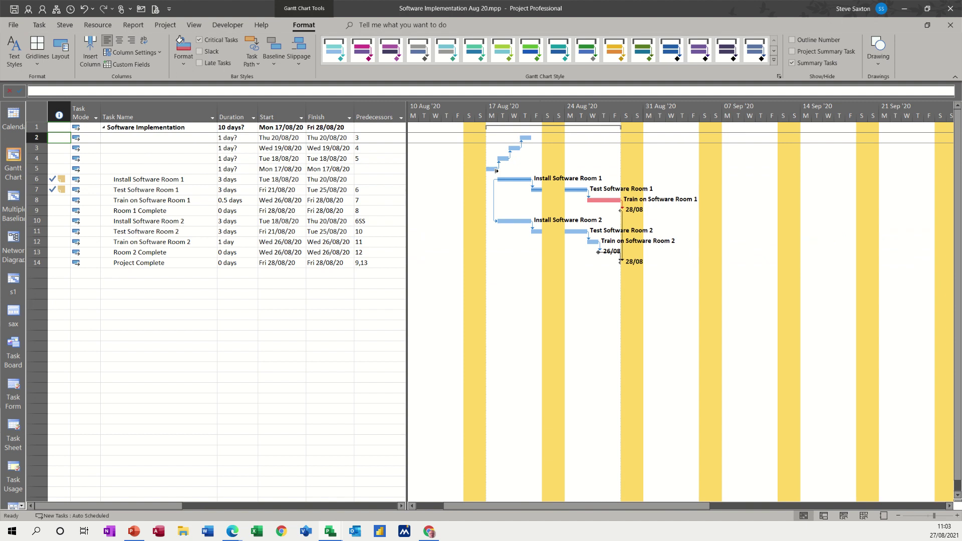
{"action": "left_click", "coordinate": [11, 241]}
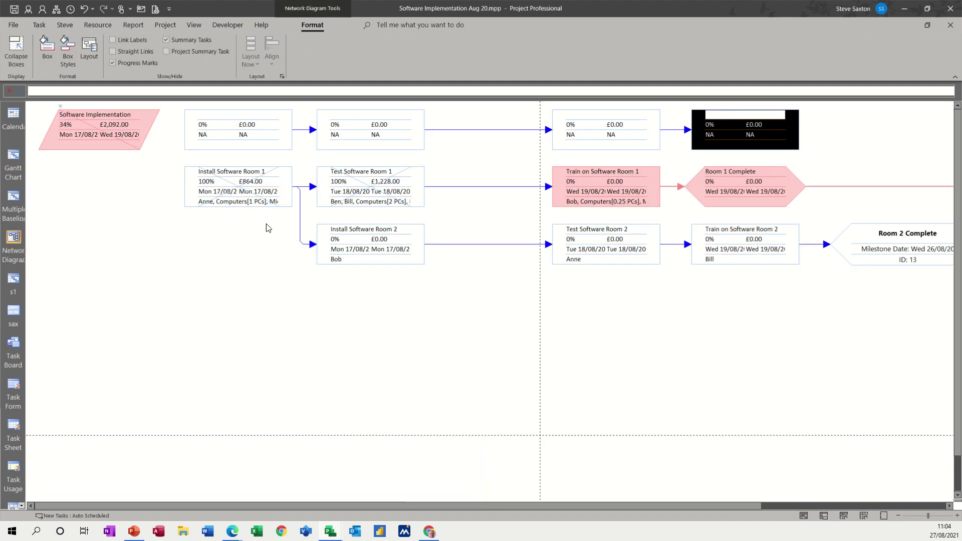
{"action": "left_click_drag", "start_coordinate": [228, 340], "coordinate": [306, 377]}
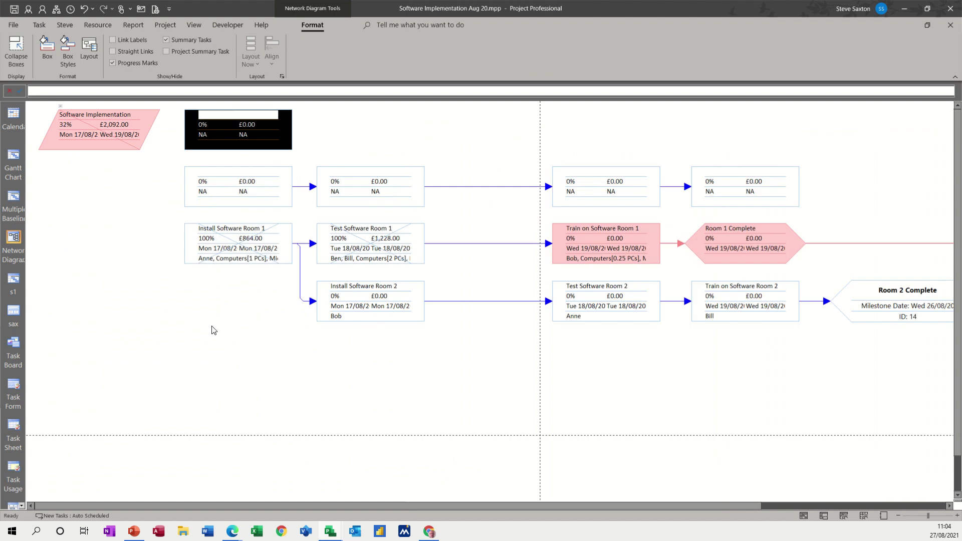
{"action": "left_click_drag", "start_coordinate": [212, 329], "coordinate": [321, 366]}
{"action": "left_click_drag", "start_coordinate": [203, 366], "coordinate": [281, 406]}
{"action": "left_click_drag", "start_coordinate": [198, 401], "coordinate": [296, 426]}
Link the top-row blank tasks to the new boxes below and check all eight in the Gantt Chart
{"action": "left_click_drag", "start_coordinate": [283, 126], "coordinate": [324, 156]}
{"action": "left_click_drag", "start_coordinate": [399, 137], "coordinate": [288, 196]}
{"action": "left_click_drag", "start_coordinate": [627, 133], "coordinate": [279, 187]}
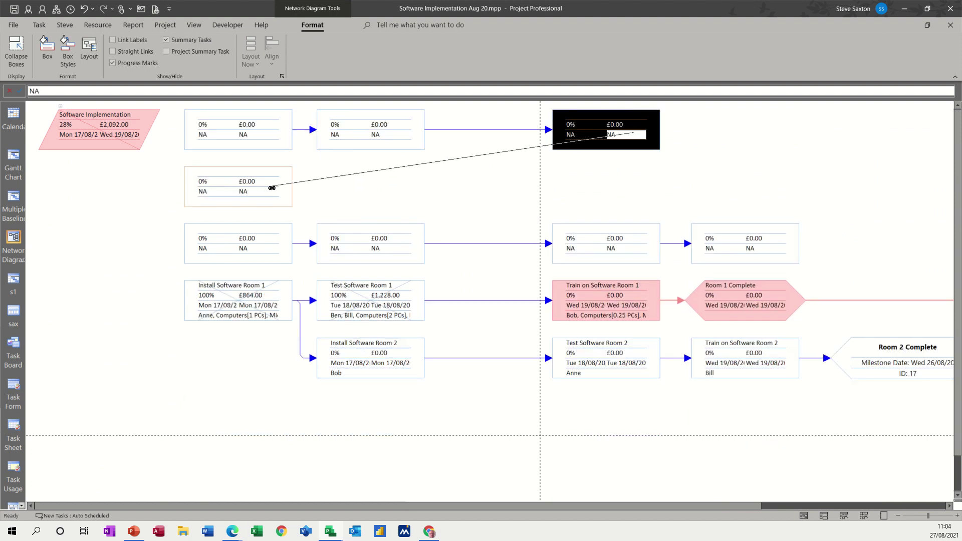
{"action": "left_click", "coordinate": [14, 161]}
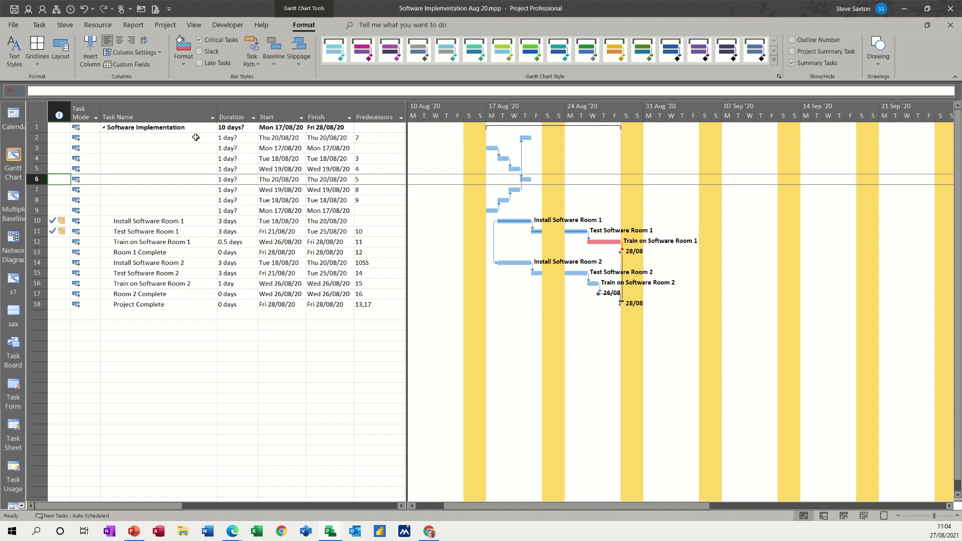
Delete the eight blank test tasks in rows 2–9 and return to the Network Diagram
{"action": "left_click_drag", "start_coordinate": [35, 137], "coordinate": [34, 208]}
{"action": "right_click", "coordinate": [140, 170]}
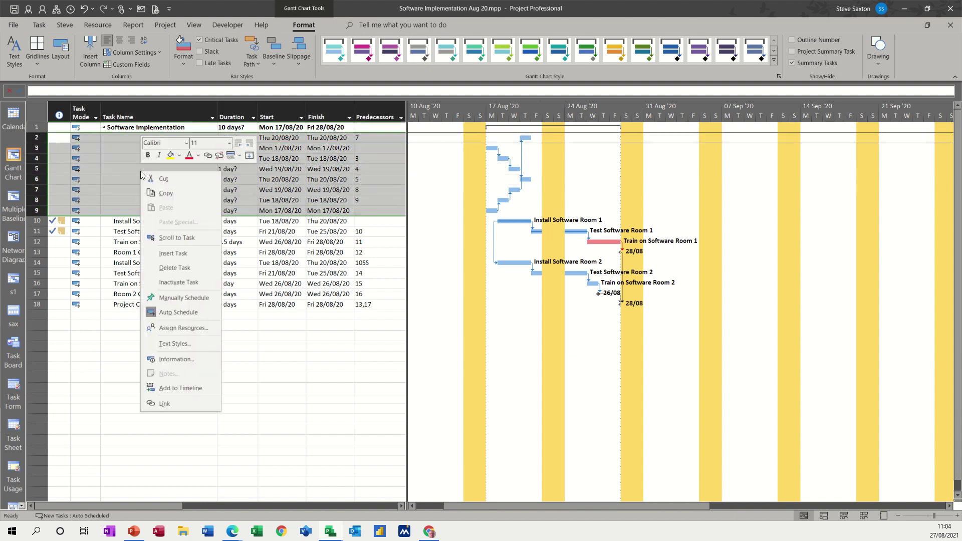
{"action": "left_click", "coordinate": [168, 268]}
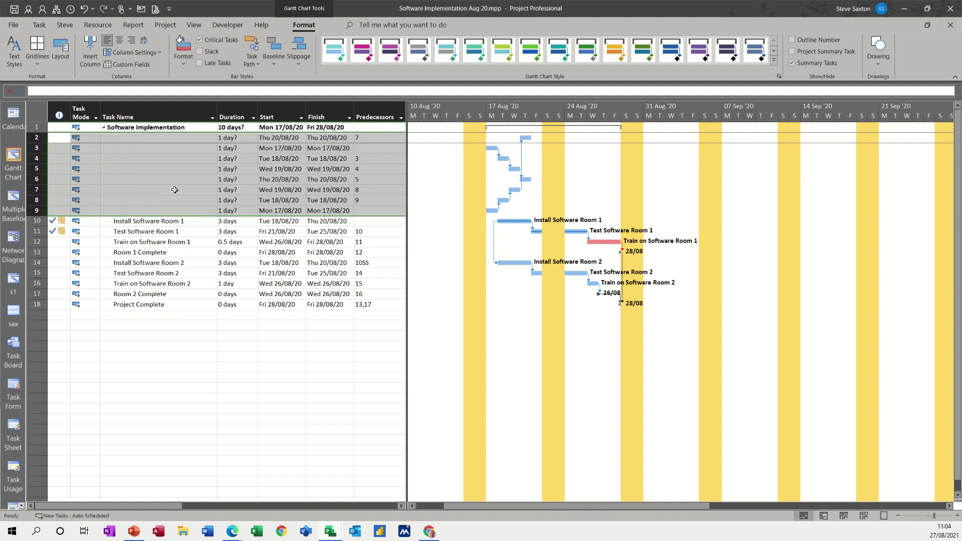
{"action": "left_click", "coordinate": [16, 246]}
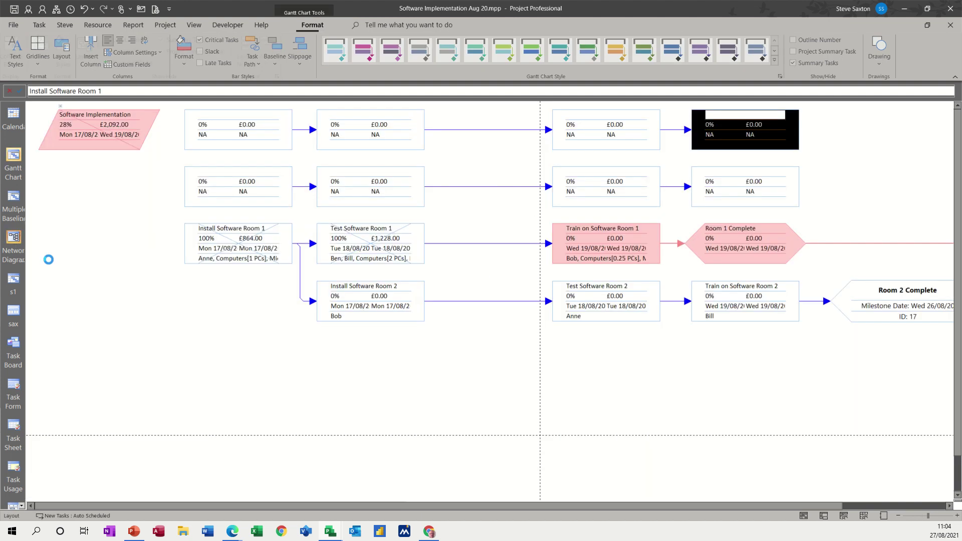